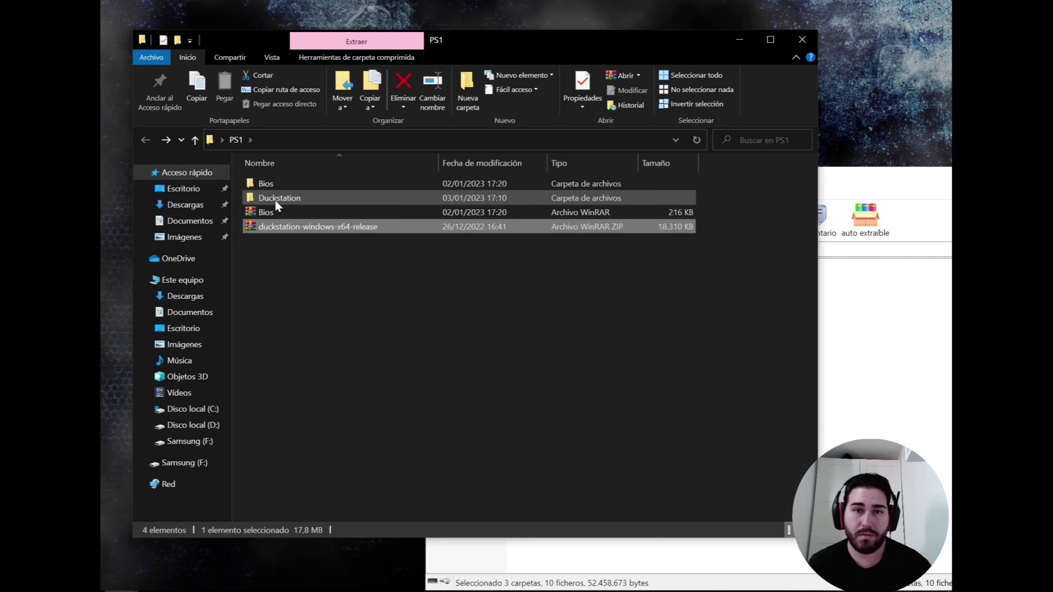
# Step: Clear away the archive window, open the Duckstation folder inside PS1 and launch duckstation-qt-x64-ReleaseLTCG
pyautogui.moveTo(855, 187); pyautogui.dragTo(530, 144)
pyautogui.click(740, 134)
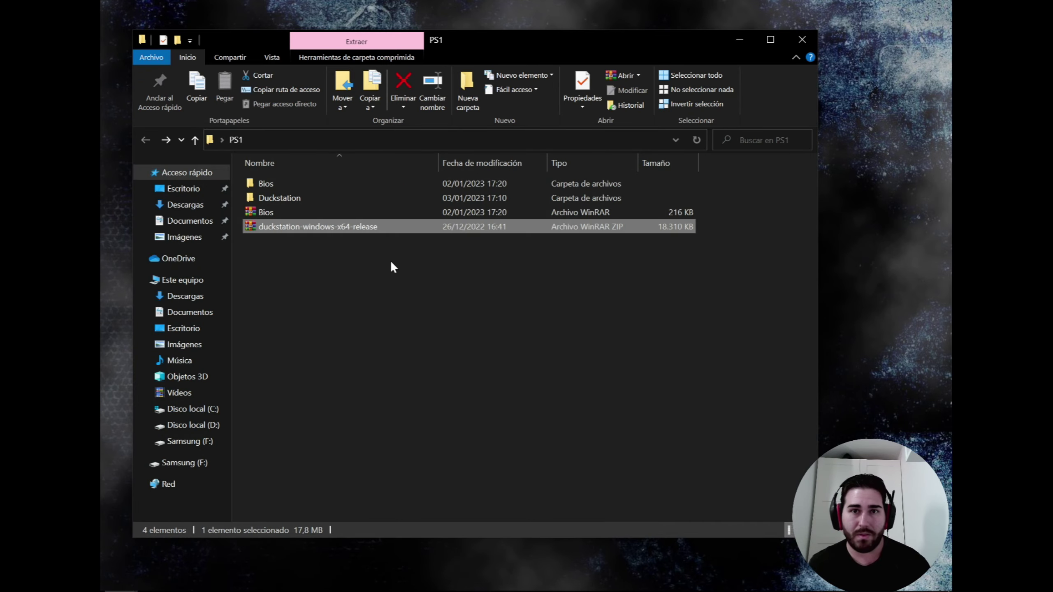
pyautogui.doubleClick(287, 200)
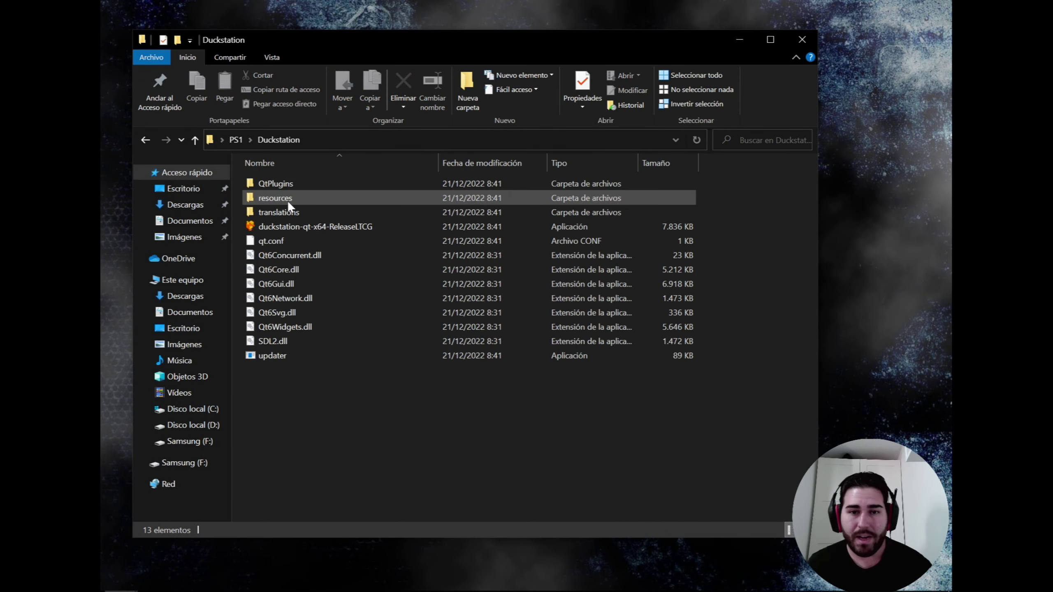
pyautogui.click(291, 231)
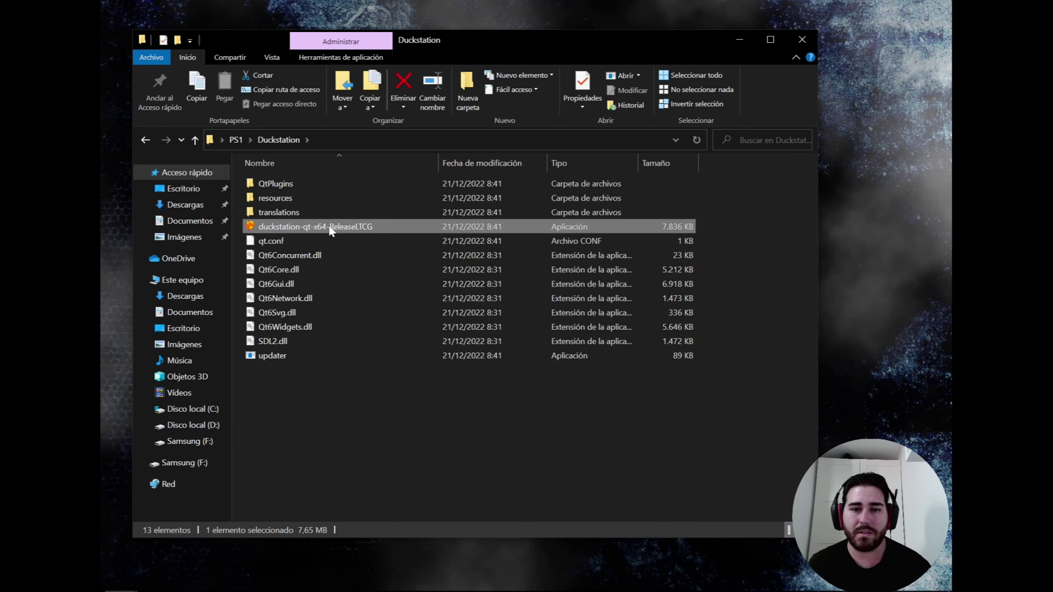
pyautogui.doubleClick(330, 228)
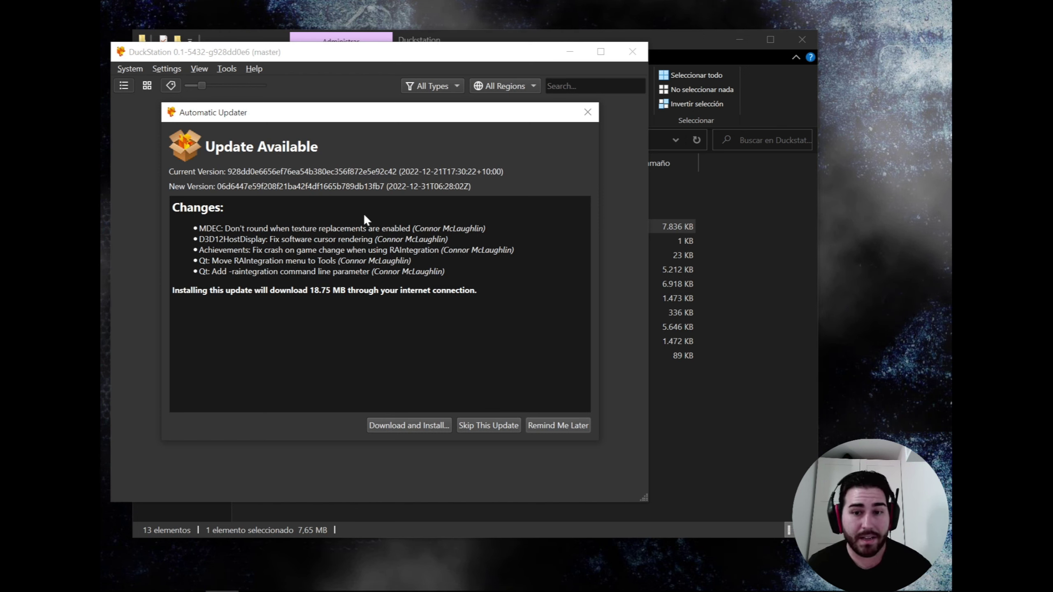
# Step: Download and install the available DuckStation update and acknowledge its completion
pyautogui.click(399, 425)
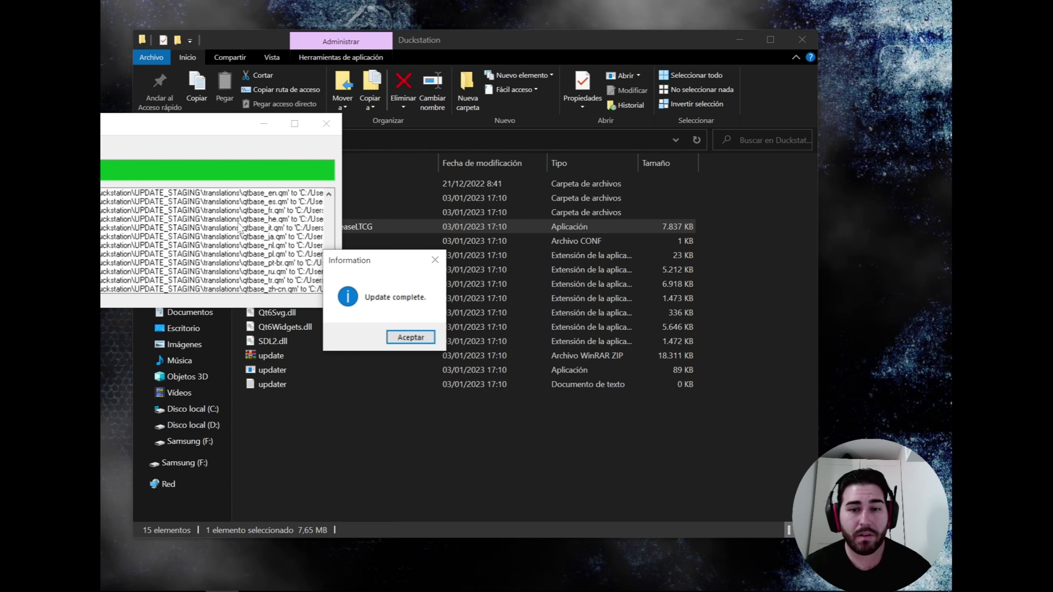
pyautogui.click(410, 337)
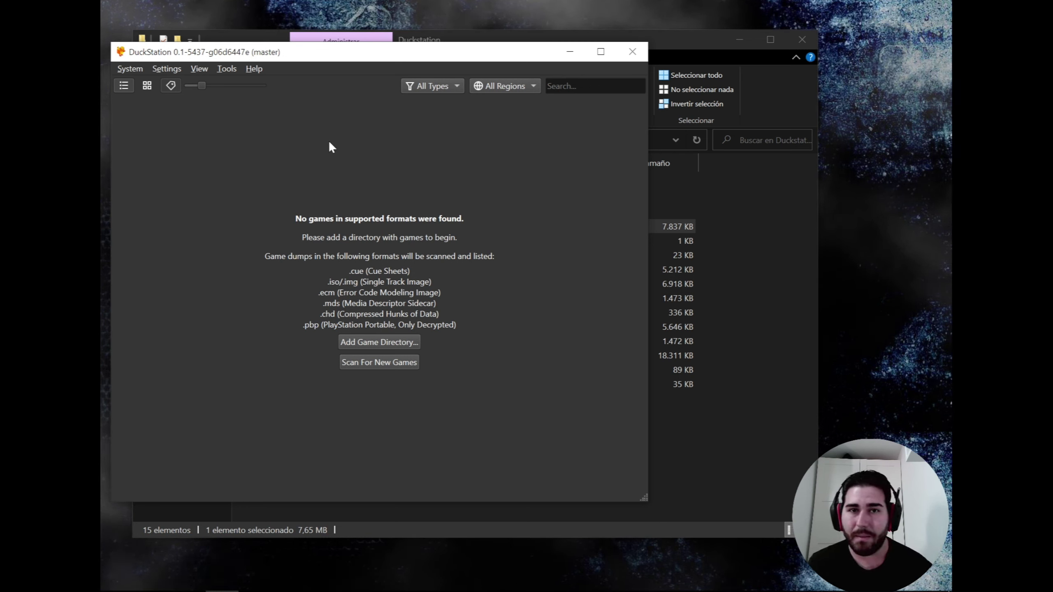
pyautogui.moveTo(263, 60); pyautogui.dragTo(294, 65)
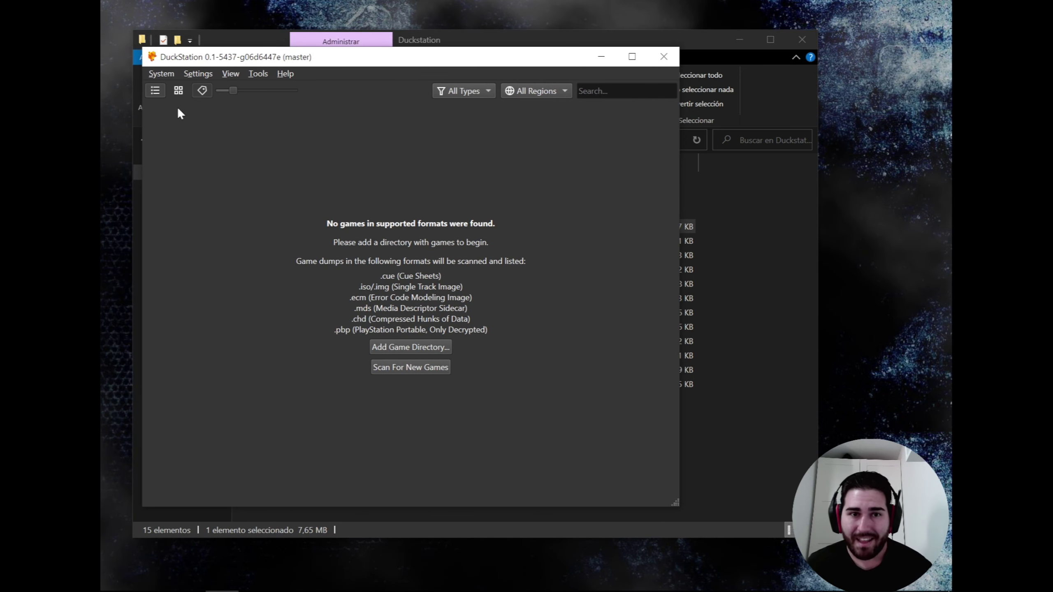
pyautogui.click(158, 75)
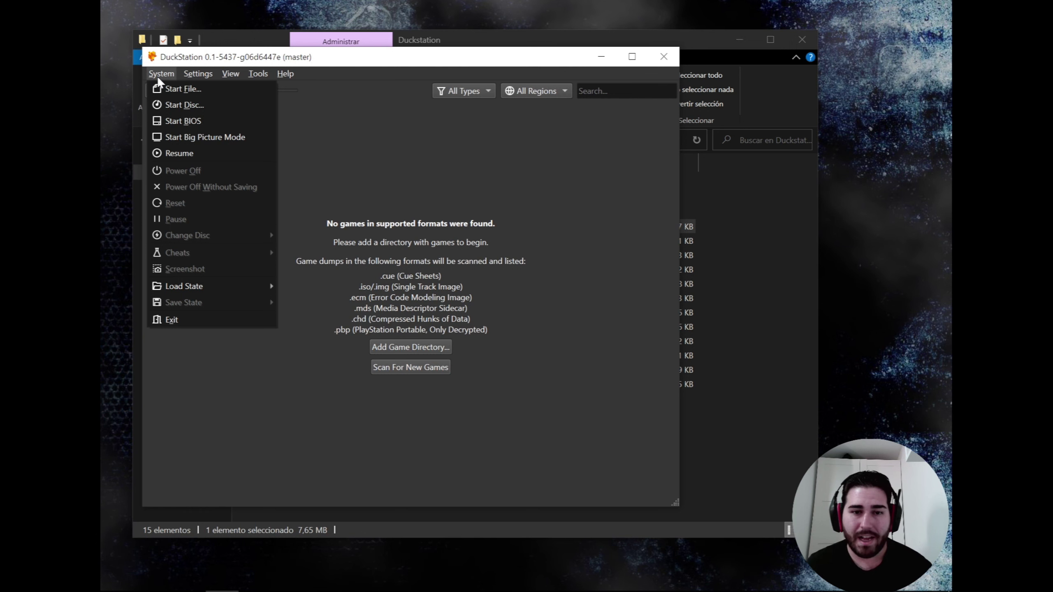
pyautogui.click(158, 78)
pyautogui.click(254, 75)
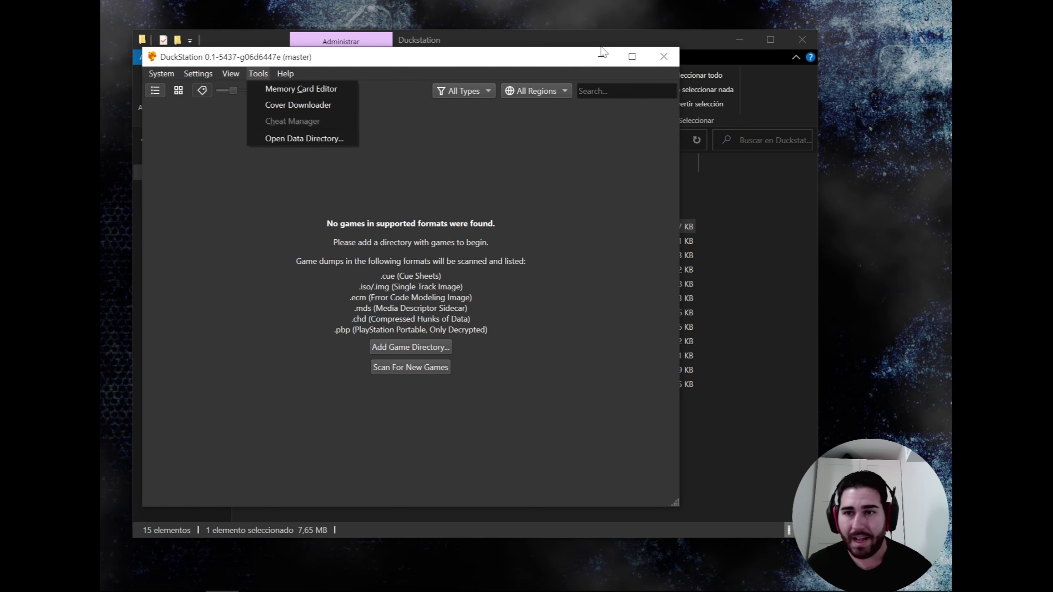
# Step: Minimize the emulator and open the DuckStation folder inside Documentos in File Explorer
pyautogui.click(495, 32)
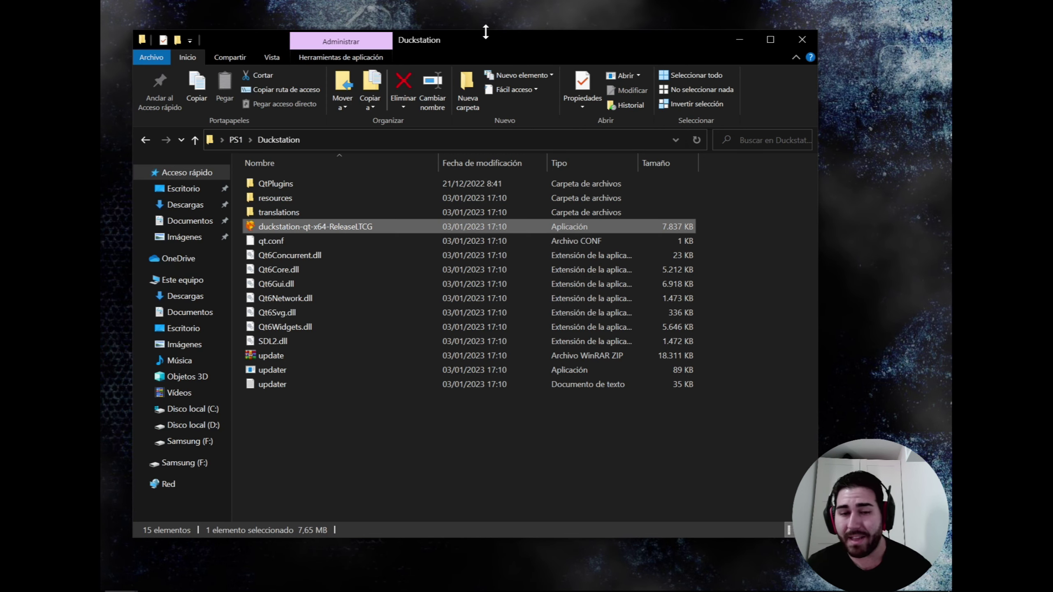
pyautogui.click(188, 318)
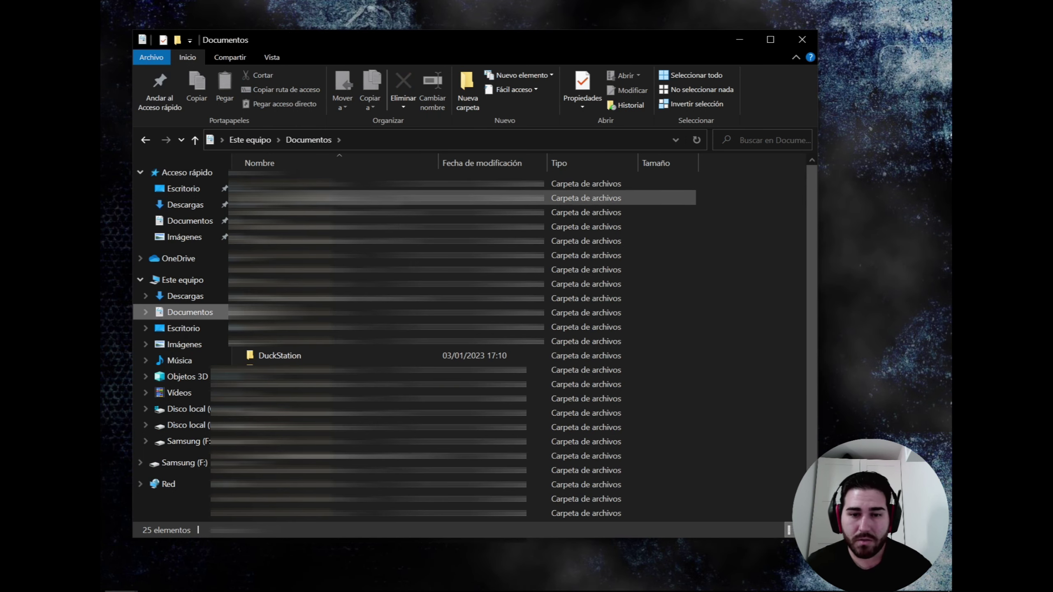
pyautogui.doubleClick(287, 358)
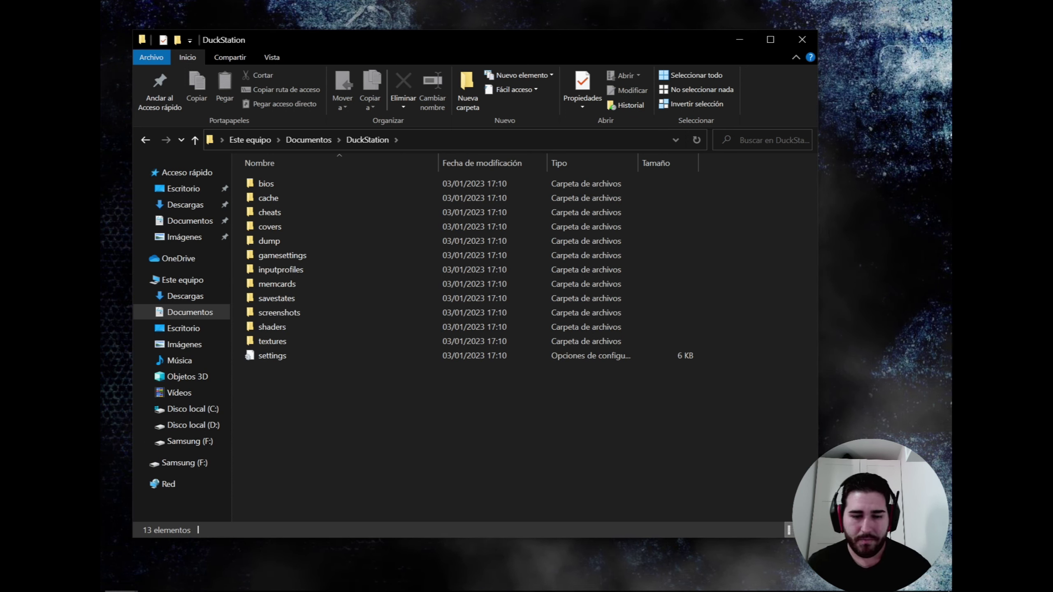
# Step: Bring up the PS1 folder in a second File Explorer window and arrange it beside the Documentos DuckStation folder
pyautogui.moveTo(137, 591)
pyautogui.click(114, 561)
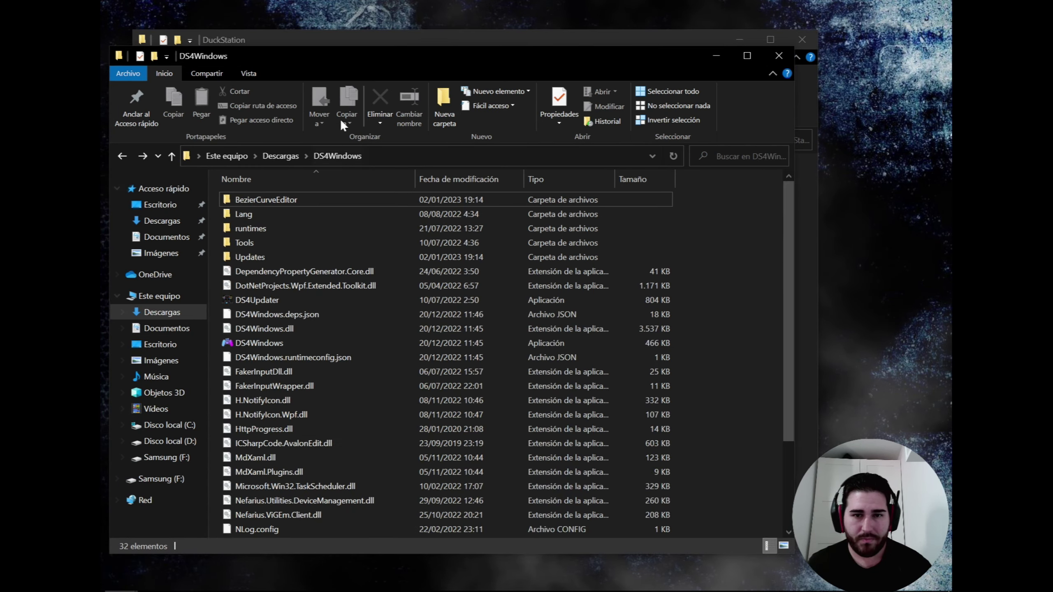
pyautogui.click(717, 56)
pyautogui.moveTo(543, 43); pyautogui.dragTo(723, 95)
pyautogui.click(602, 57)
pyautogui.doubleClick(339, 173)
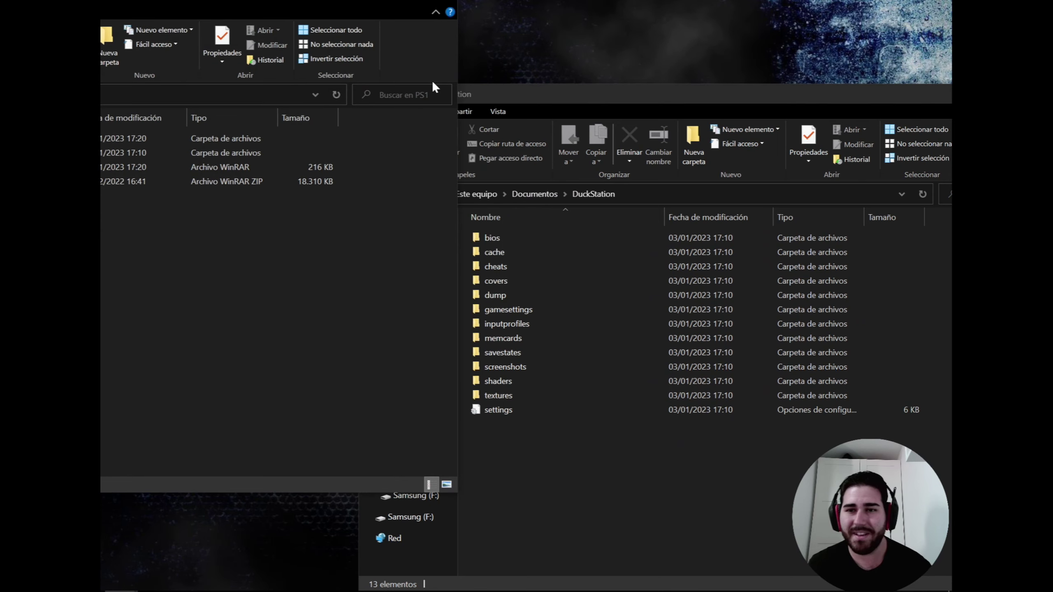
pyautogui.moveTo(541, 97); pyautogui.dragTo(540, 73)
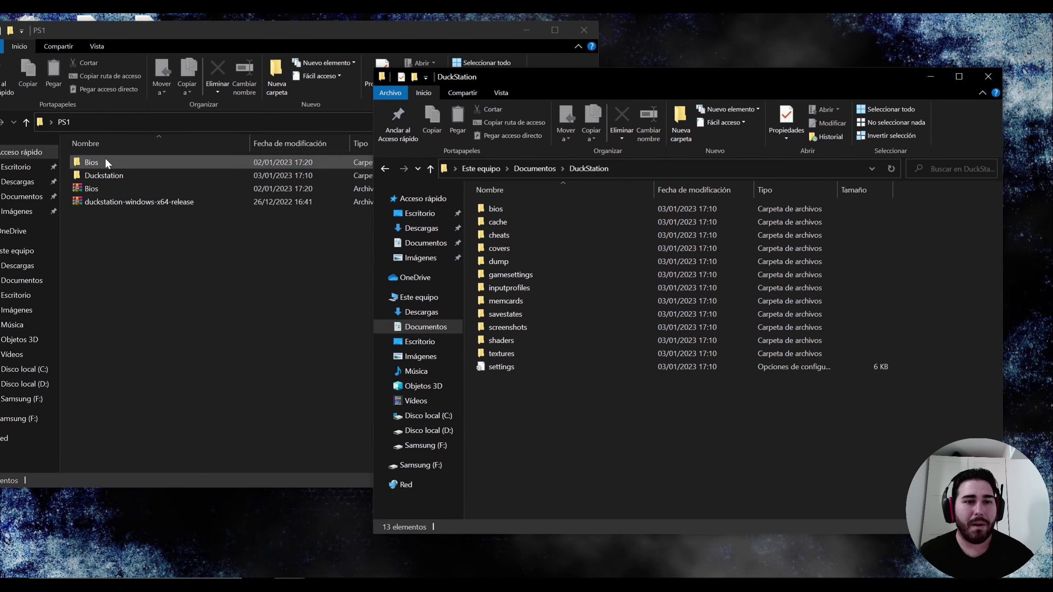
# Step: Move SCPH1001.BIN from the PS1 Bios folder into the bios folder of Documentos\DuckStation
pyautogui.doubleClick(93, 163)
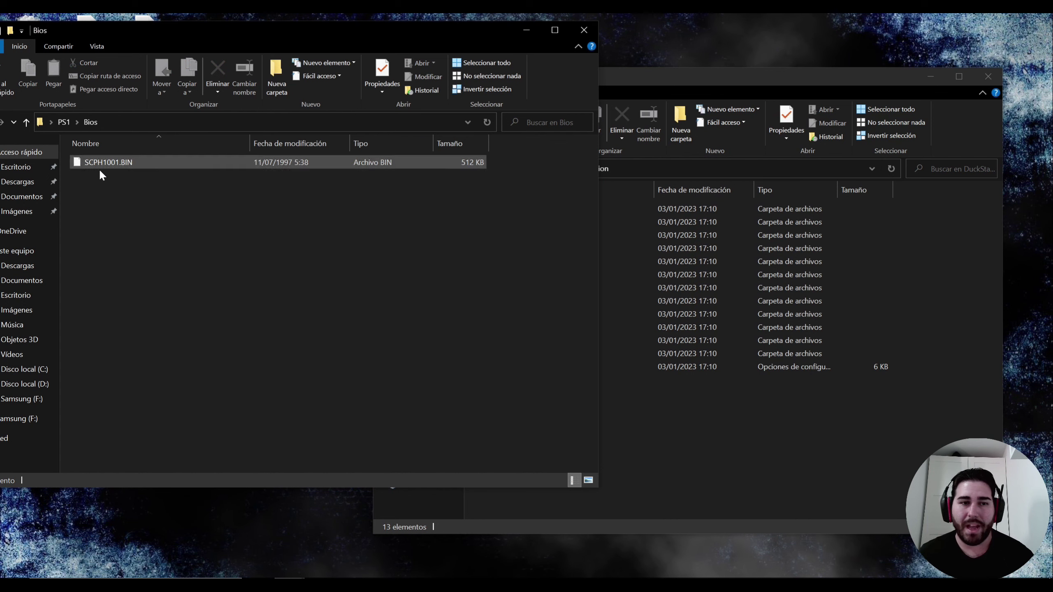
pyautogui.click(770, 448)
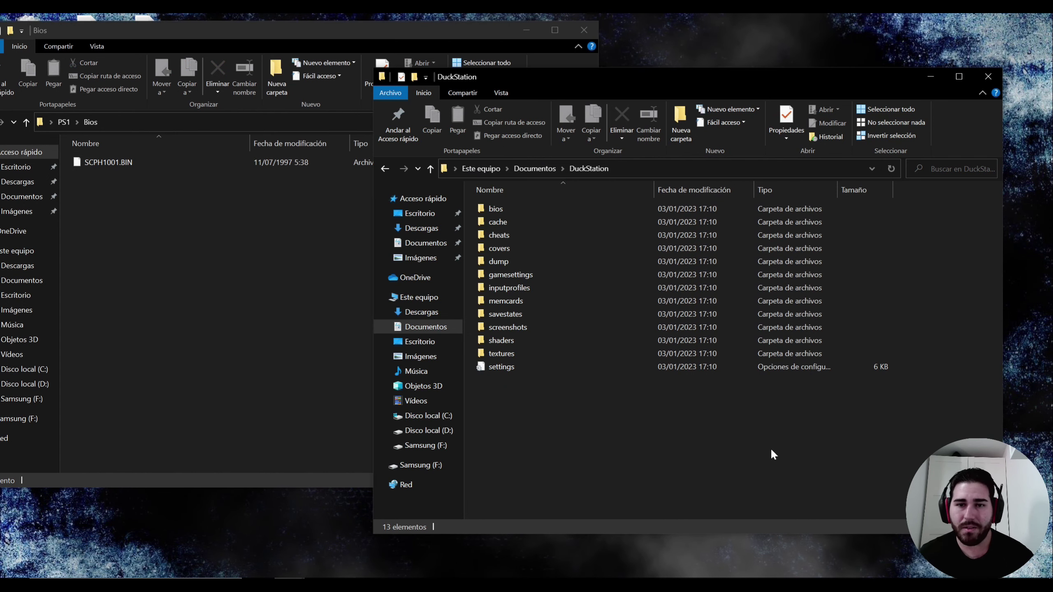
pyautogui.doubleClick(495, 209)
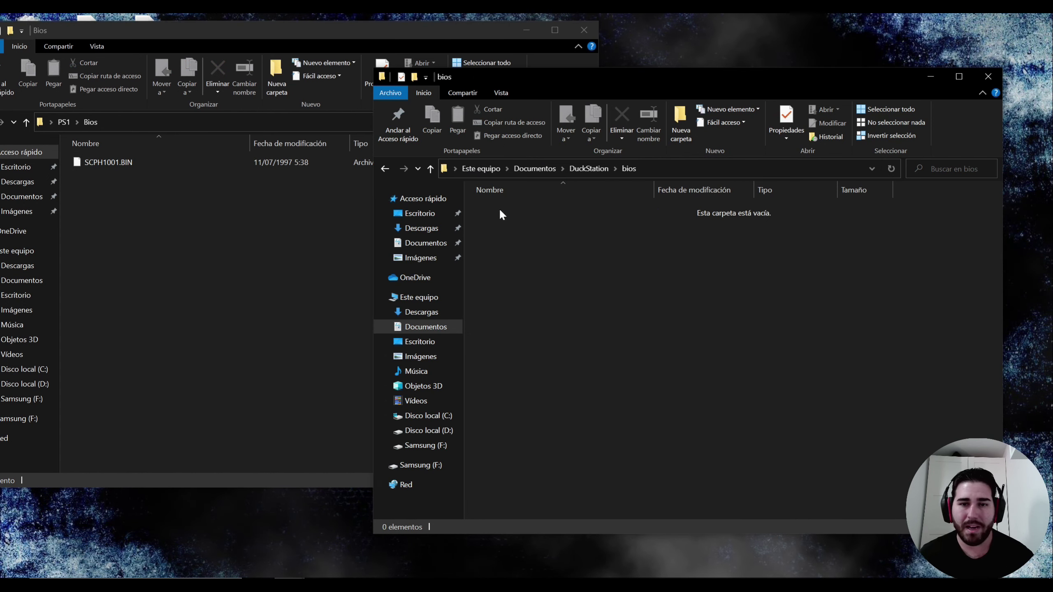
pyautogui.moveTo(137, 161); pyautogui.dragTo(760, 336)
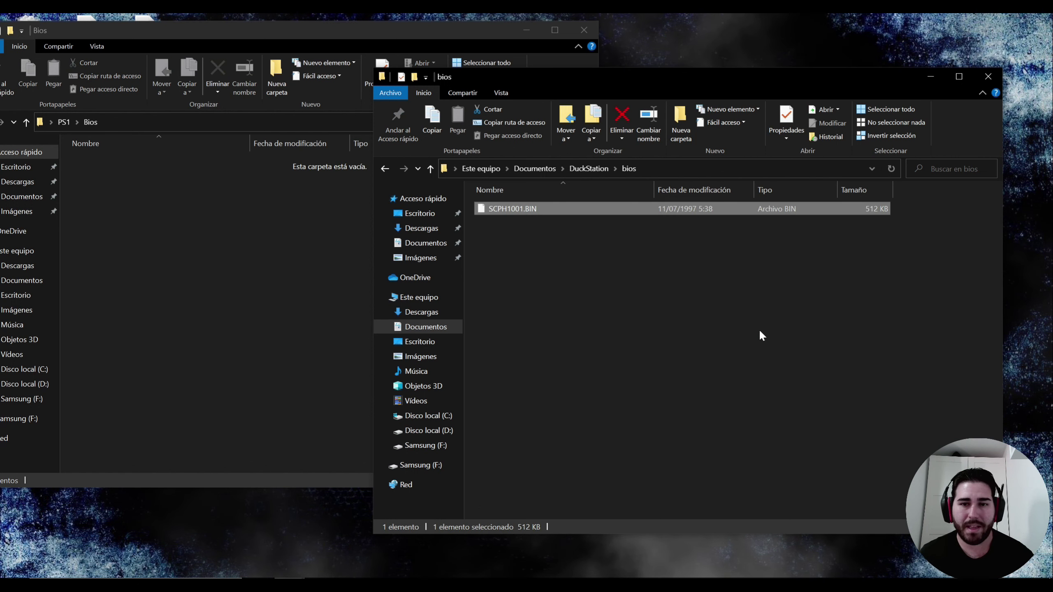
pyautogui.click(555, 272)
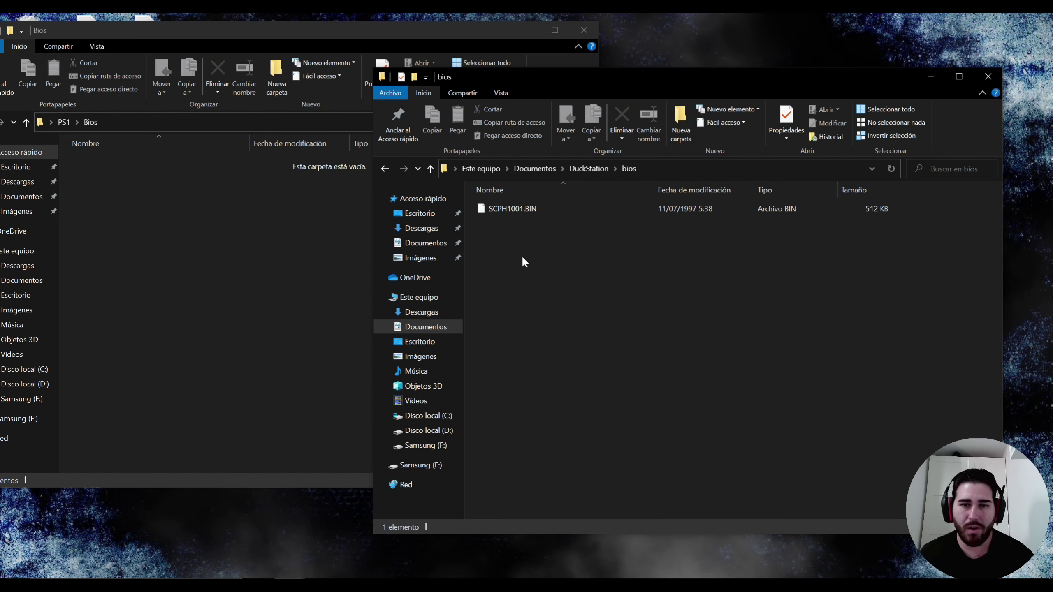
# Step: Close both File Explorer windows and switch back to the DuckStation emulator
pyautogui.click(382, 170)
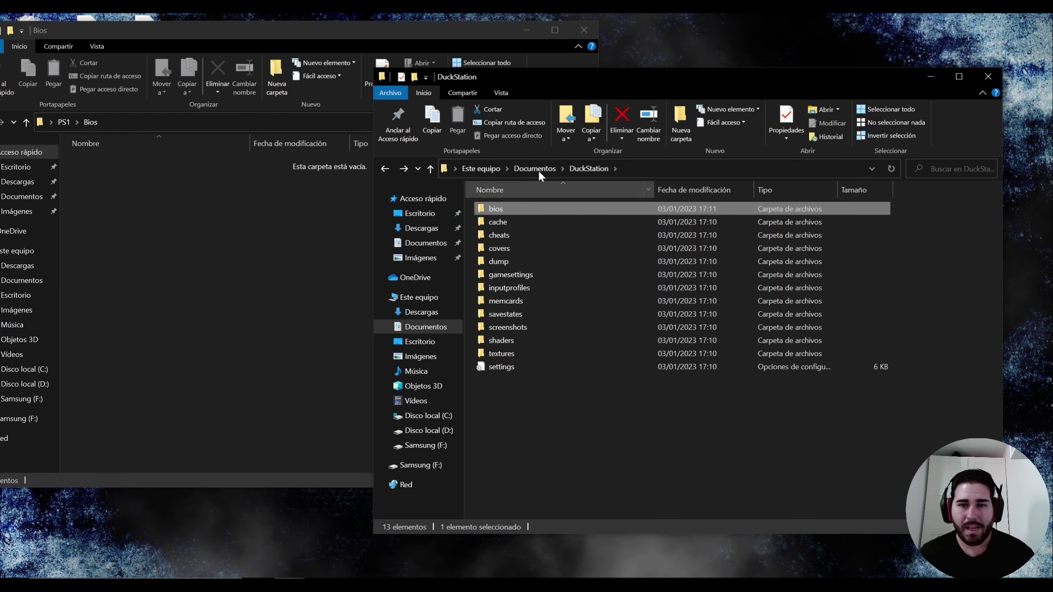
pyautogui.click(989, 77)
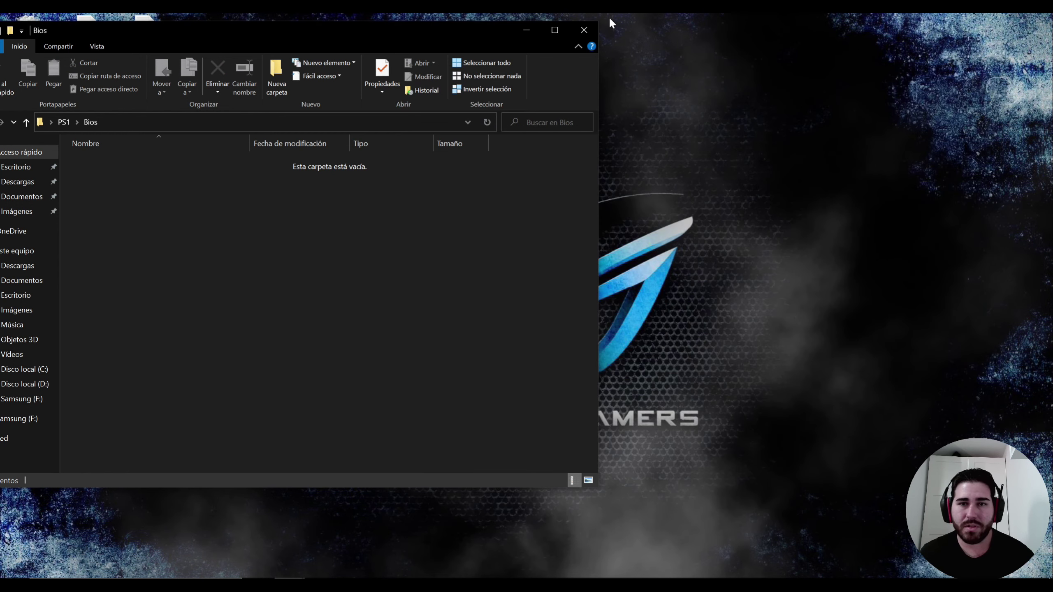
pyautogui.click(582, 27)
pyautogui.click(382, 583)
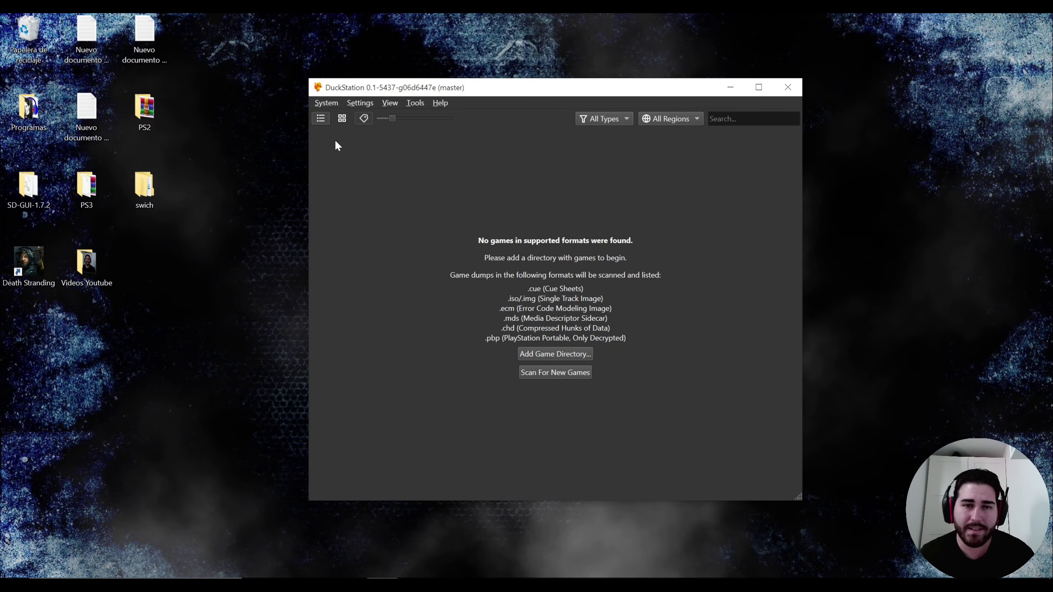
# Step: In the BIOS settings, select the SCPH1001.BIN image for the NTSC-J, NTSC-U/C and PAL regions
pyautogui.click(324, 105)
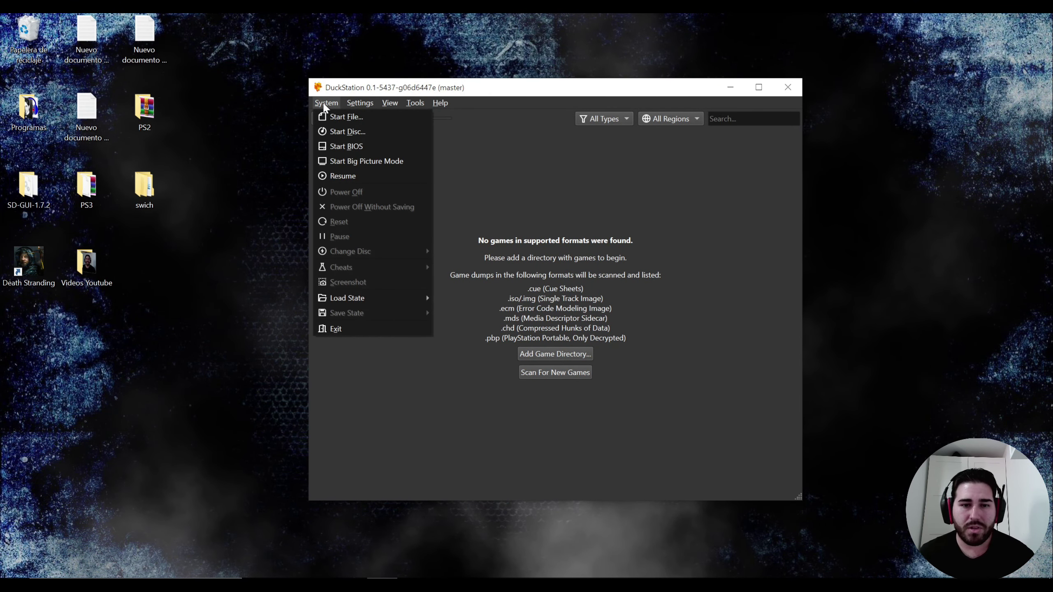
pyautogui.moveTo(367, 106)
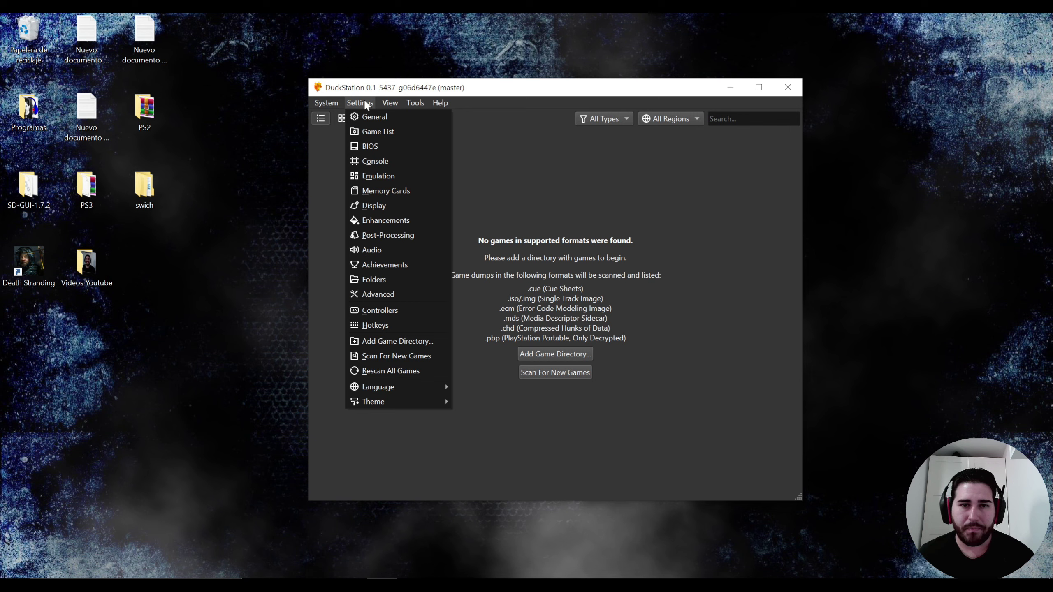
pyautogui.click(383, 119)
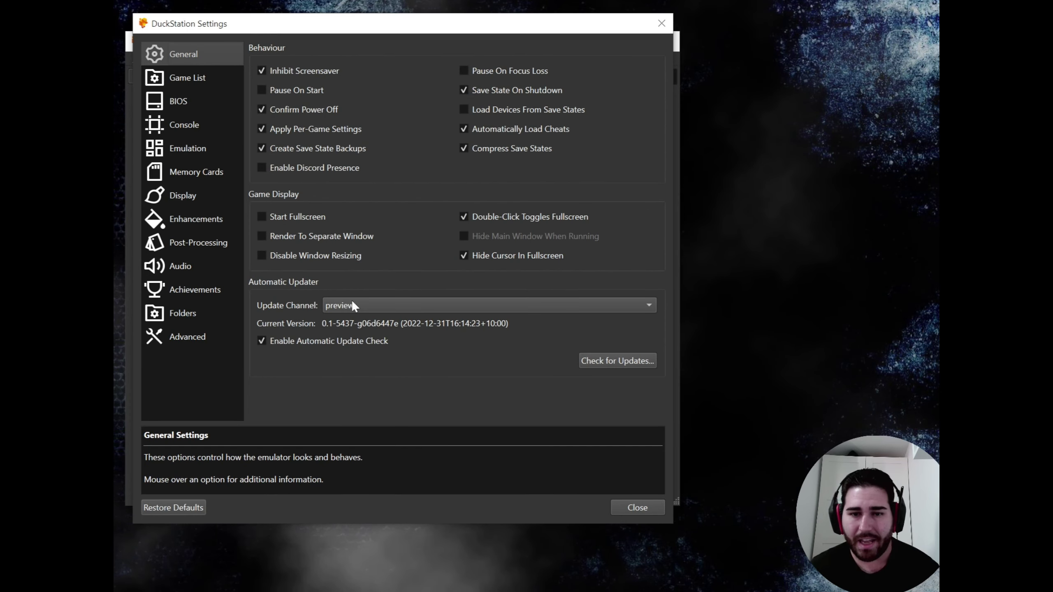
pyautogui.click(180, 100)
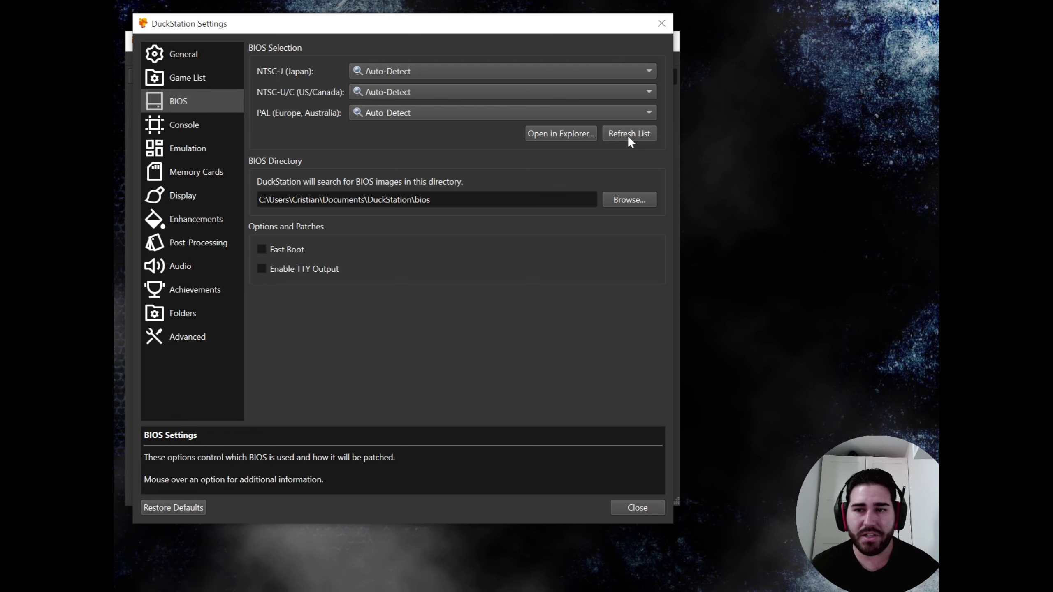
pyautogui.click(405, 72)
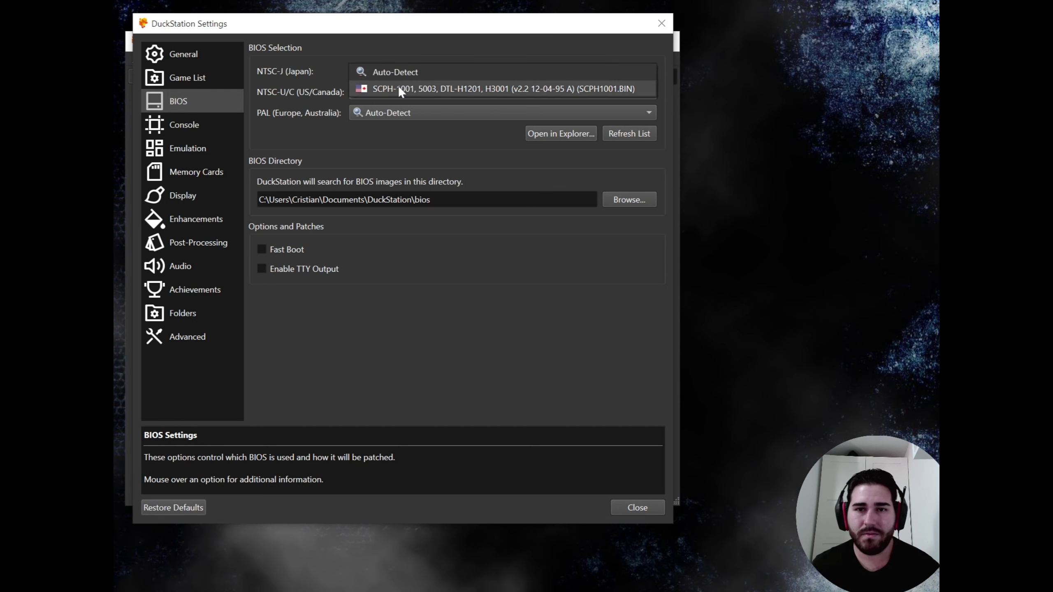
pyautogui.click(399, 86)
pyautogui.click(385, 86)
pyautogui.click(382, 106)
pyautogui.click(383, 110)
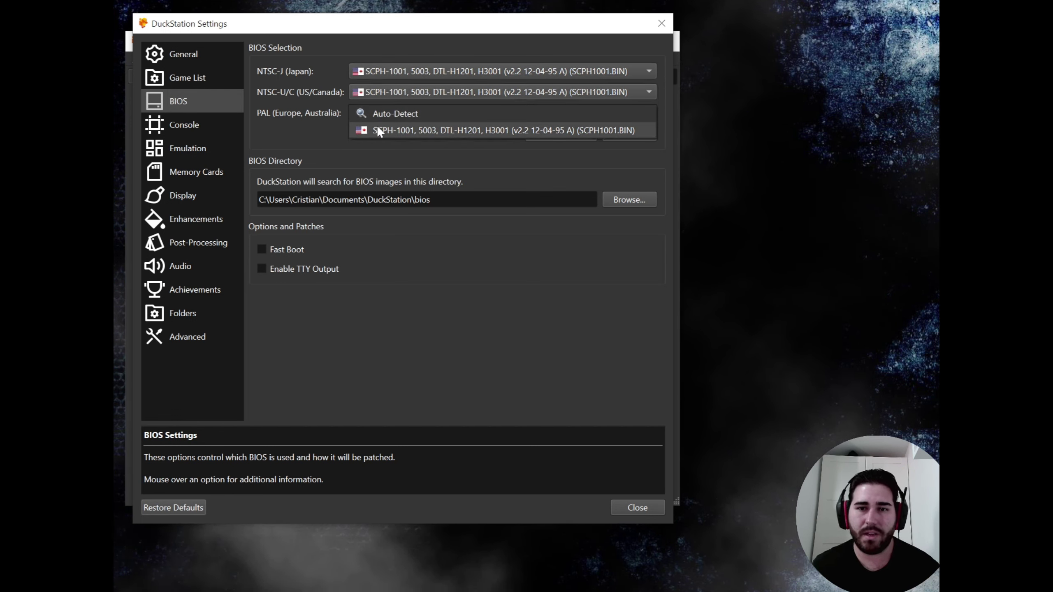
pyautogui.click(377, 127)
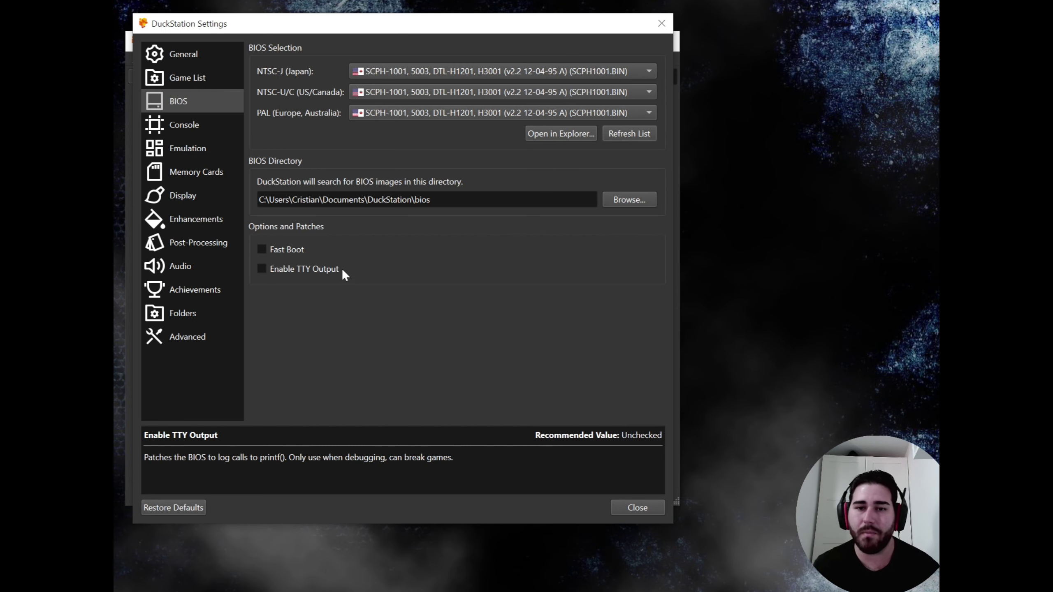
# Step: In the Console settings, set the region to PAL (Europe, Australia)
pyautogui.click(185, 129)
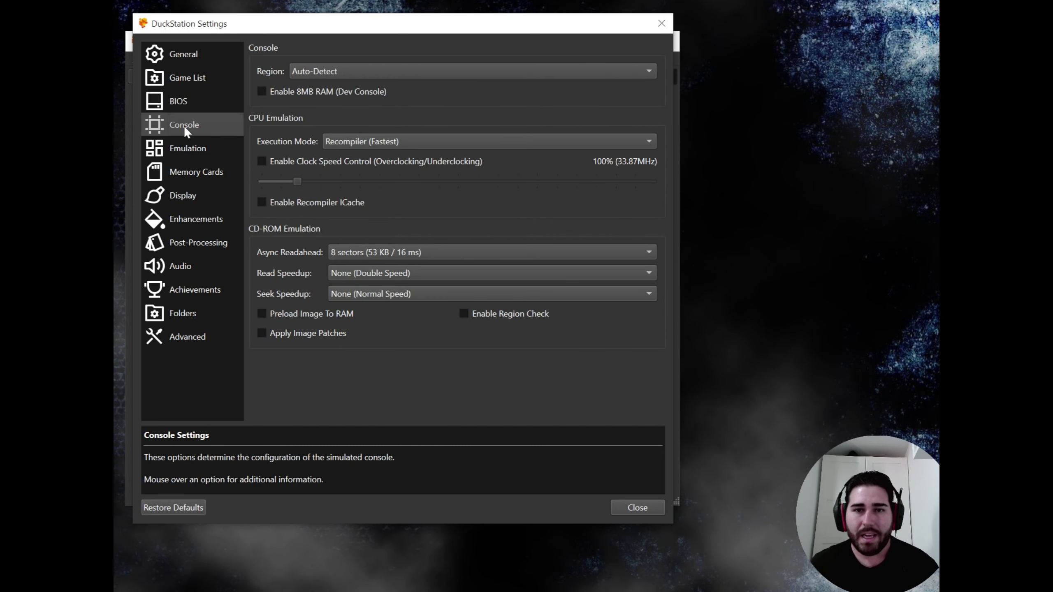
pyautogui.click(323, 72)
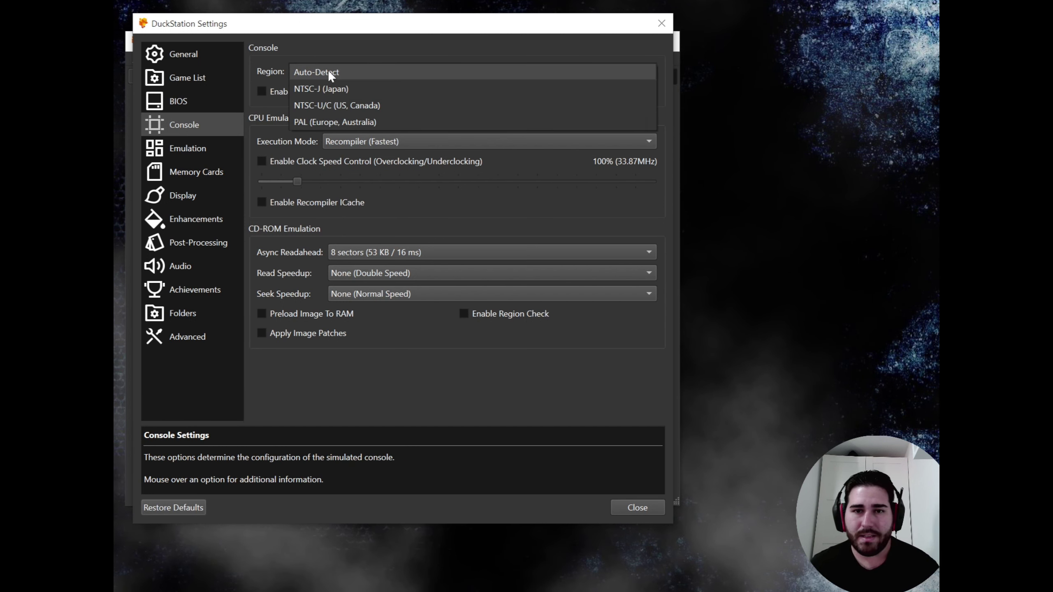
pyautogui.click(321, 119)
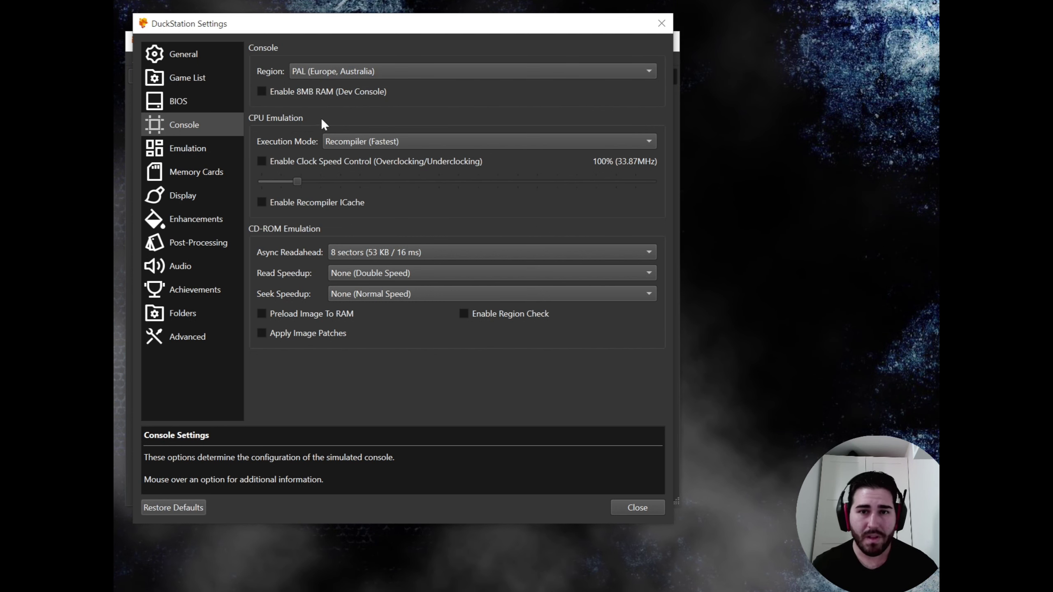
pyautogui.click(318, 77)
pyautogui.click(318, 75)
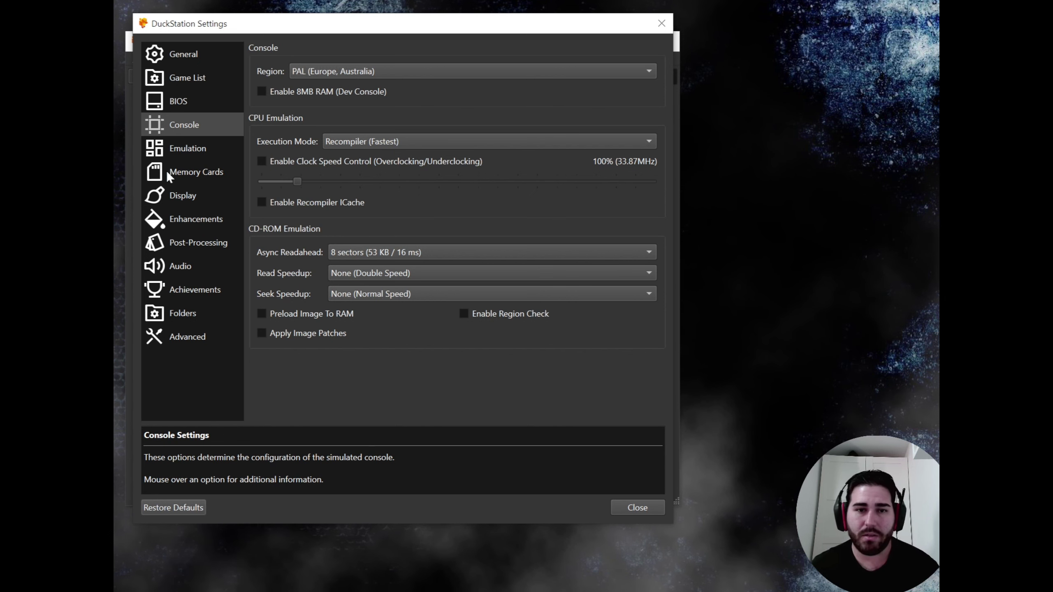
# Step: In the Emulation settings, choose 100% [60 FPS (NTSC) / 50 FPS (PAL)] as the emulation speed and keep the fast forward speed at Unlimited
pyautogui.click(185, 150)
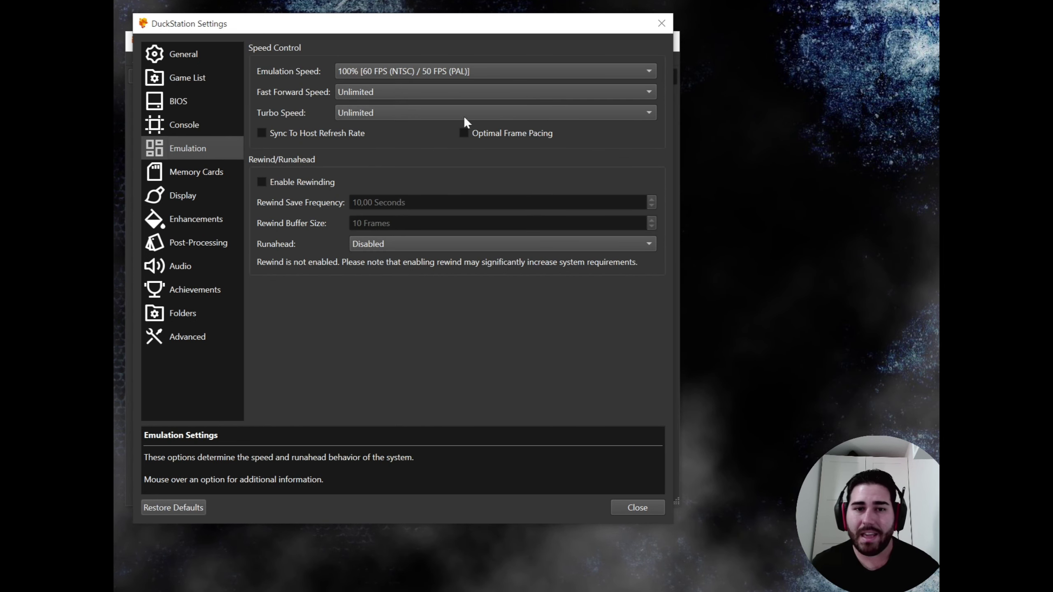
pyautogui.click(429, 72)
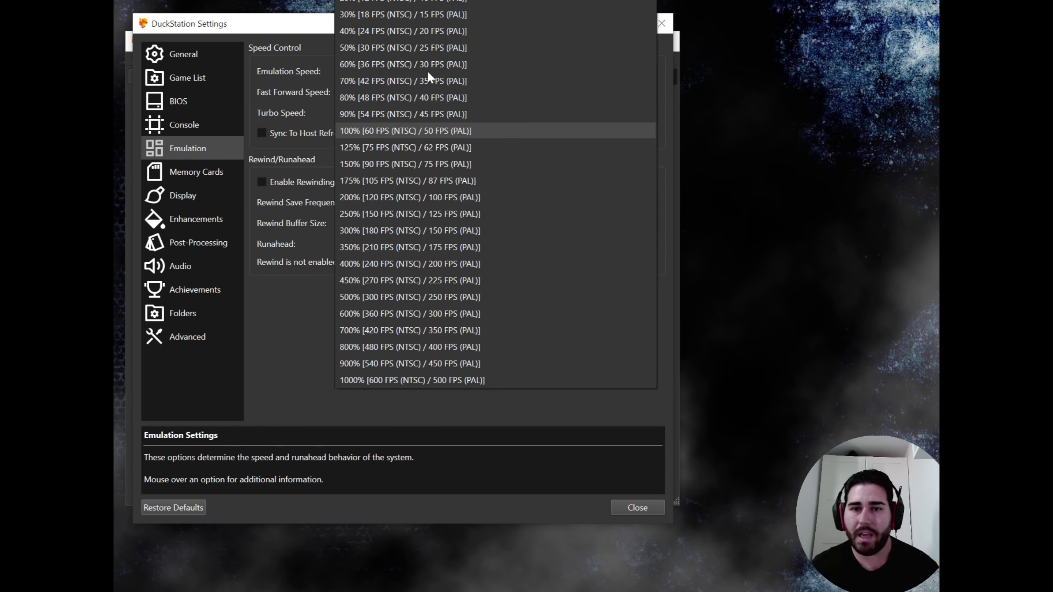
pyautogui.click(362, 129)
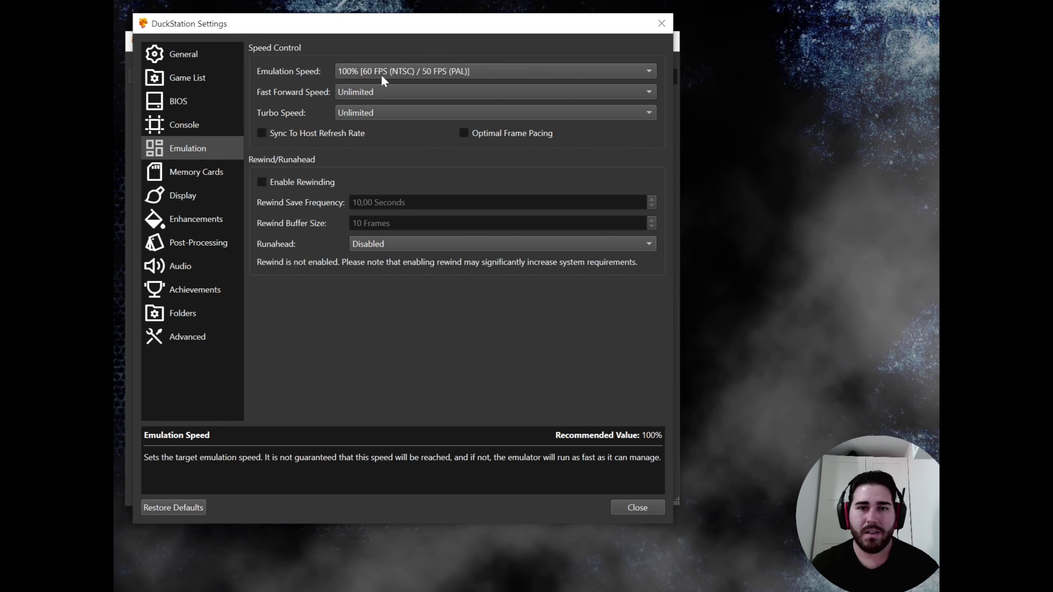
pyautogui.click(370, 94)
pyautogui.click(368, 92)
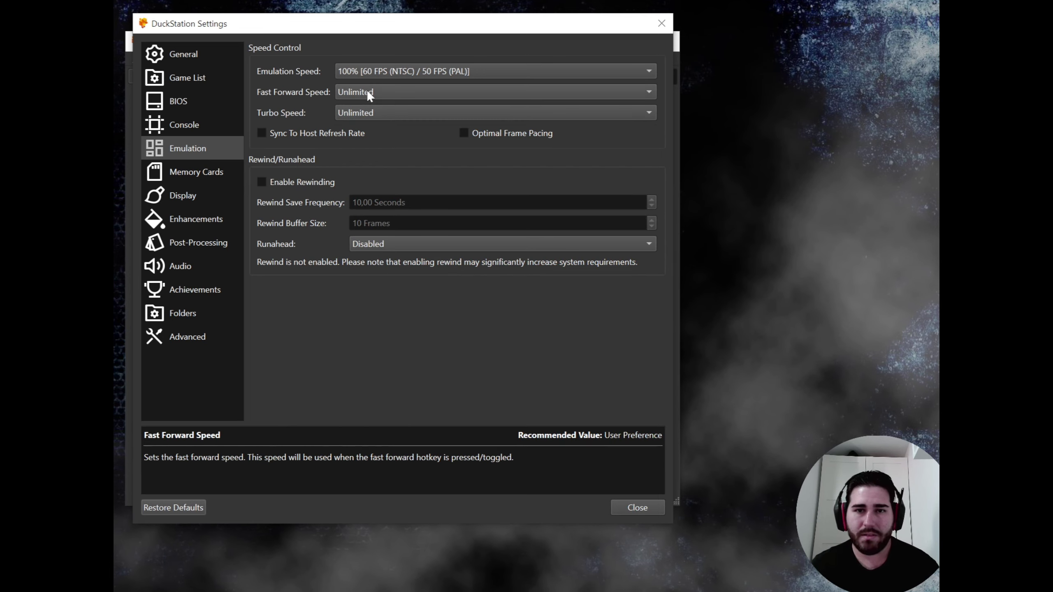
# Step: Look over the Memory Cards settings and open the Internal Resolution Scale choices in the Enhancements settings
pyautogui.click(192, 173)
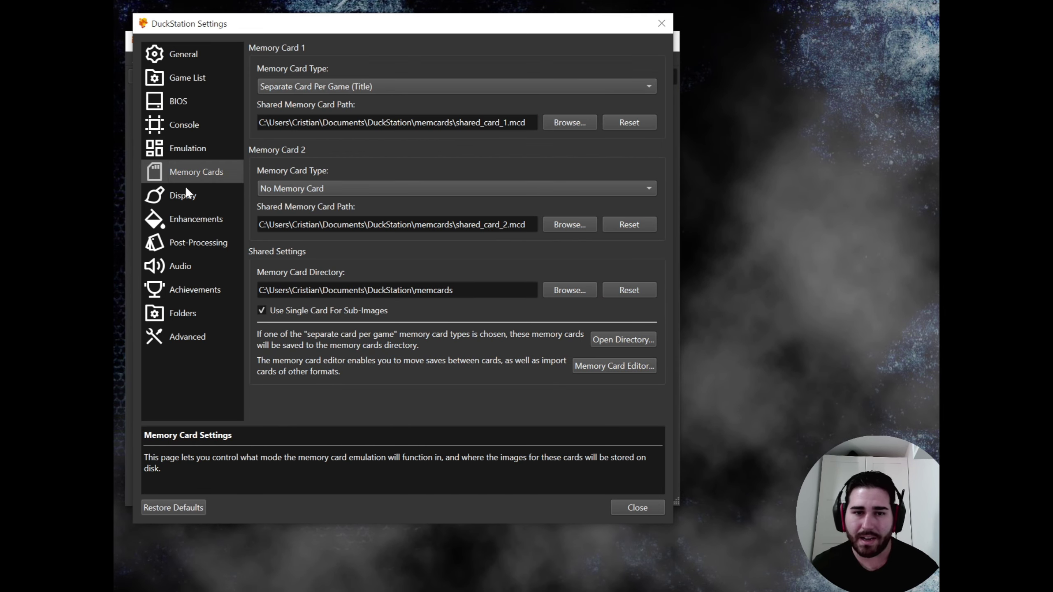
pyautogui.click(185, 222)
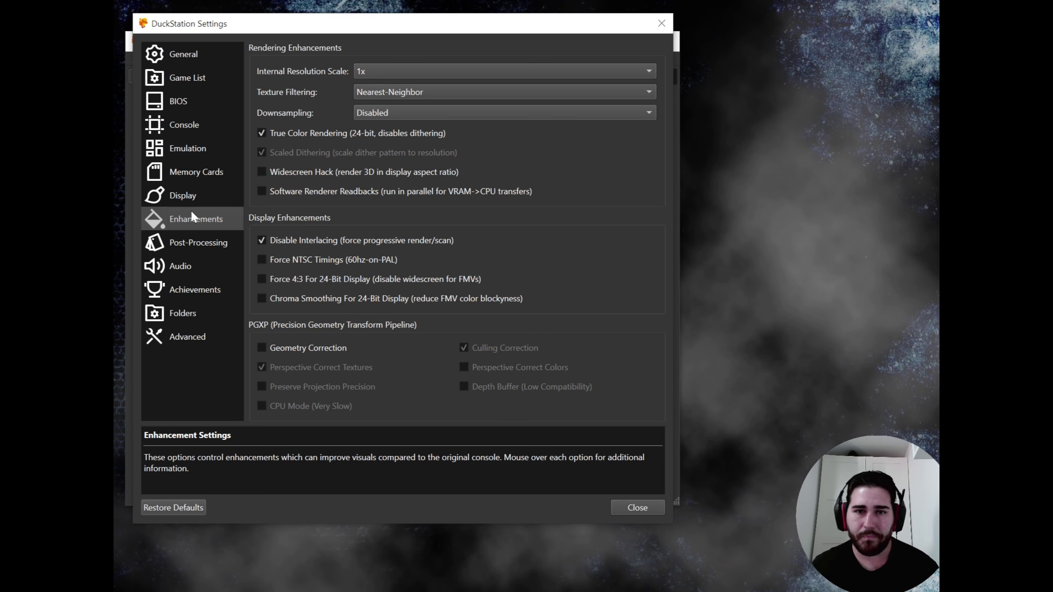
pyautogui.click(398, 67)
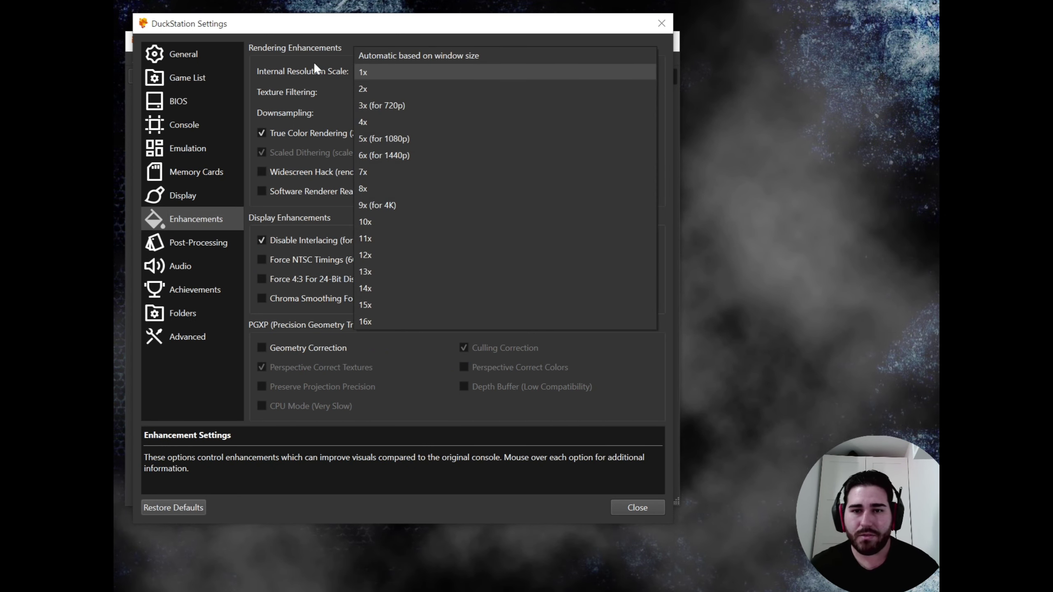
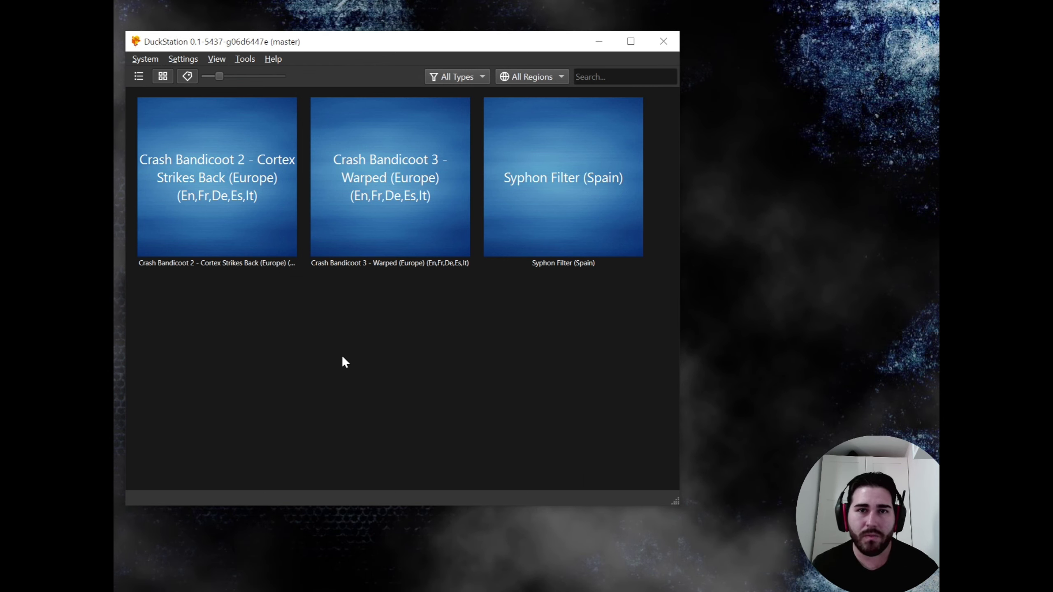
# Step: Set photo_2018-07-03_23-08-45 from the Juegos PSX folder on Samsung (F:) as the cover image of Crash Bandicoot 2
pyautogui.rightClick(192, 143)
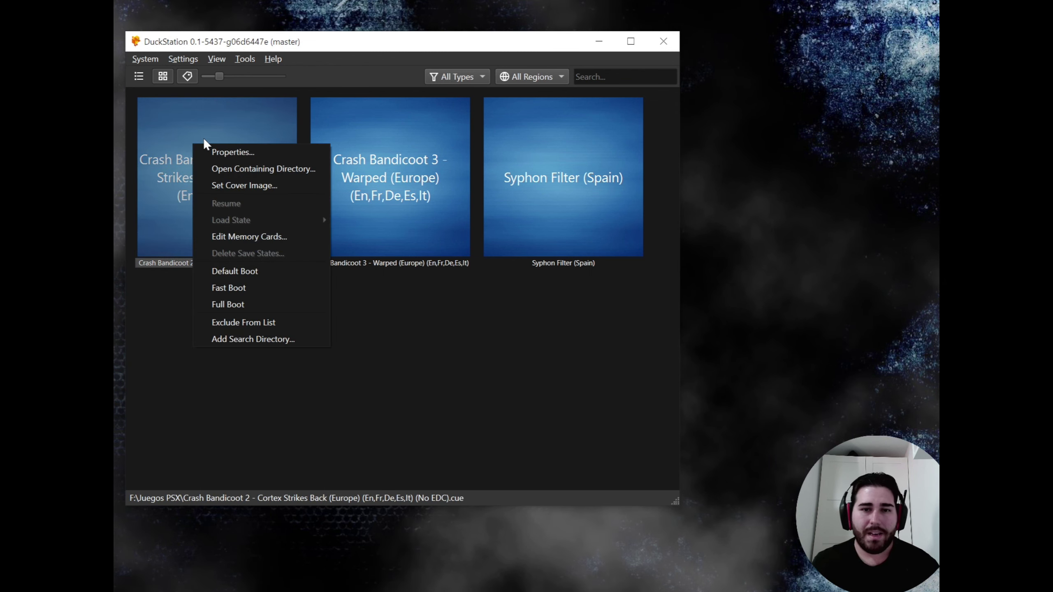
pyautogui.click(238, 187)
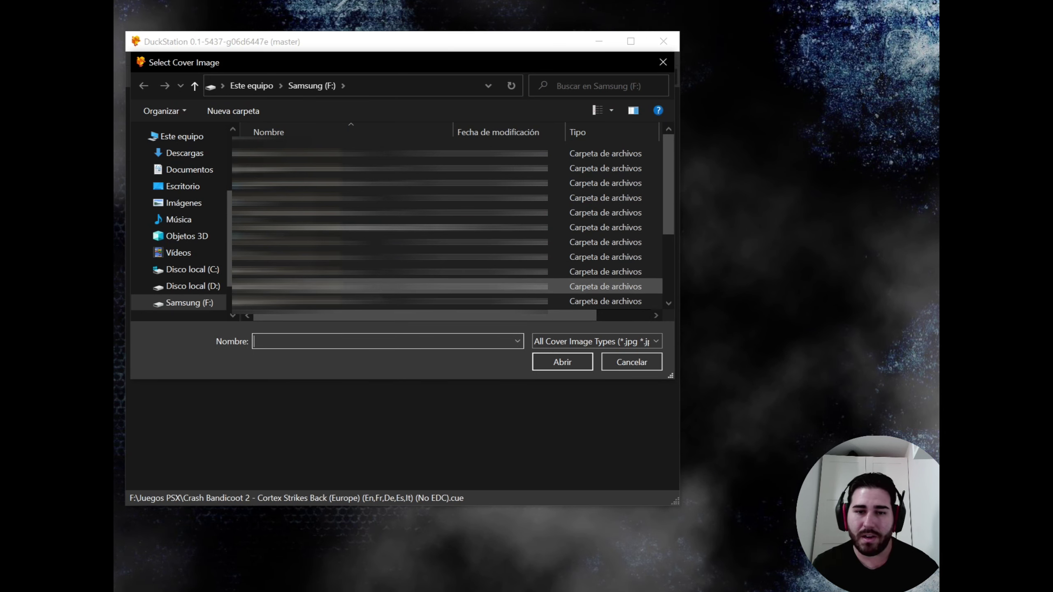
pyautogui.doubleClick(290, 286)
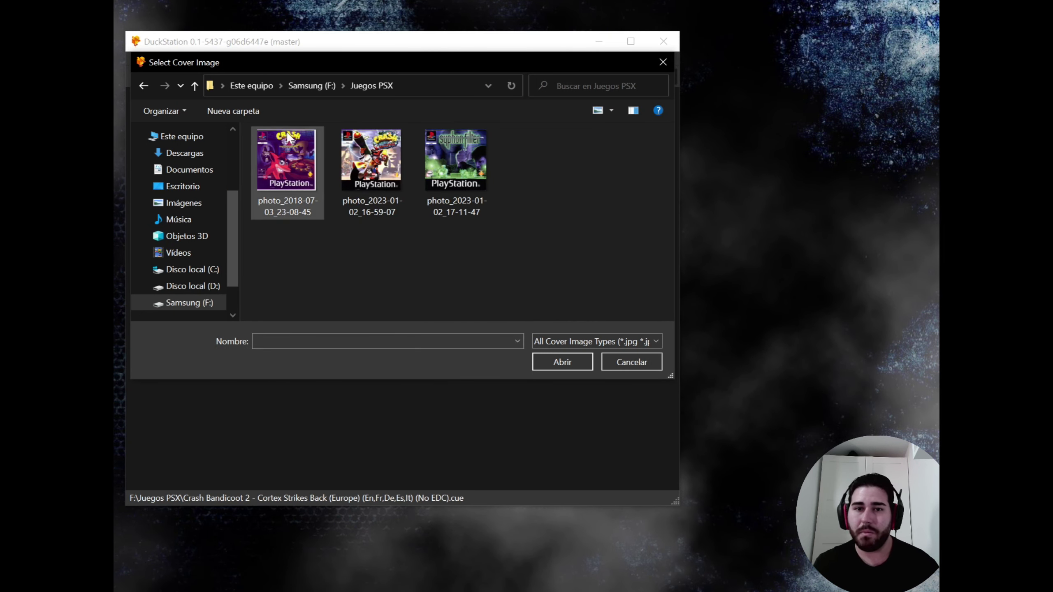
pyautogui.click(280, 172)
pyautogui.click(563, 362)
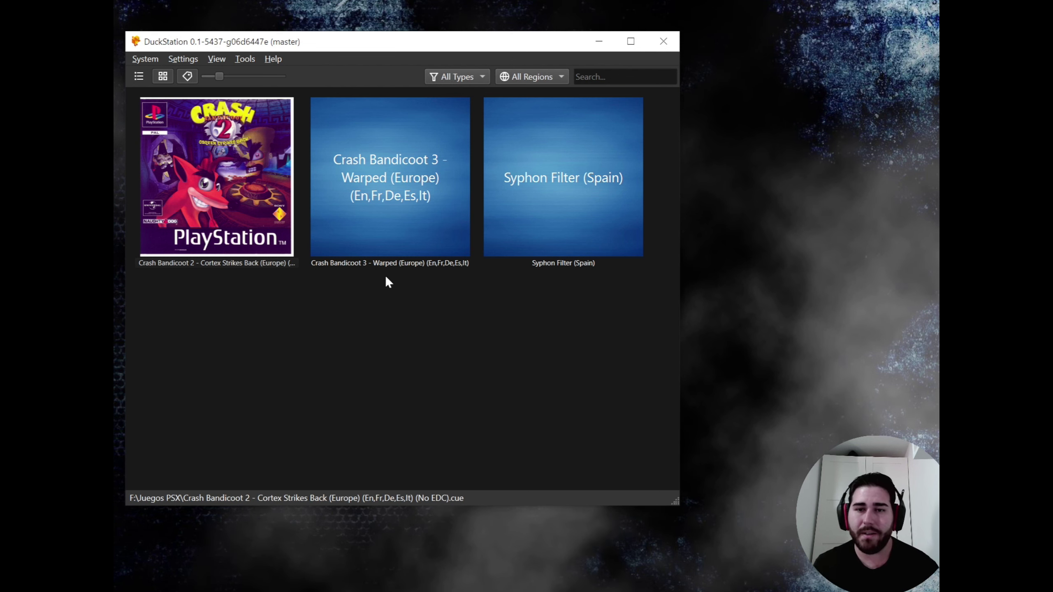
# Step: Set photo_2023-01-02_16-59-07 as the cover image of Crash Bandicoot 3 - Warped
pyautogui.rightClick(397, 163)
pyautogui.click(425, 206)
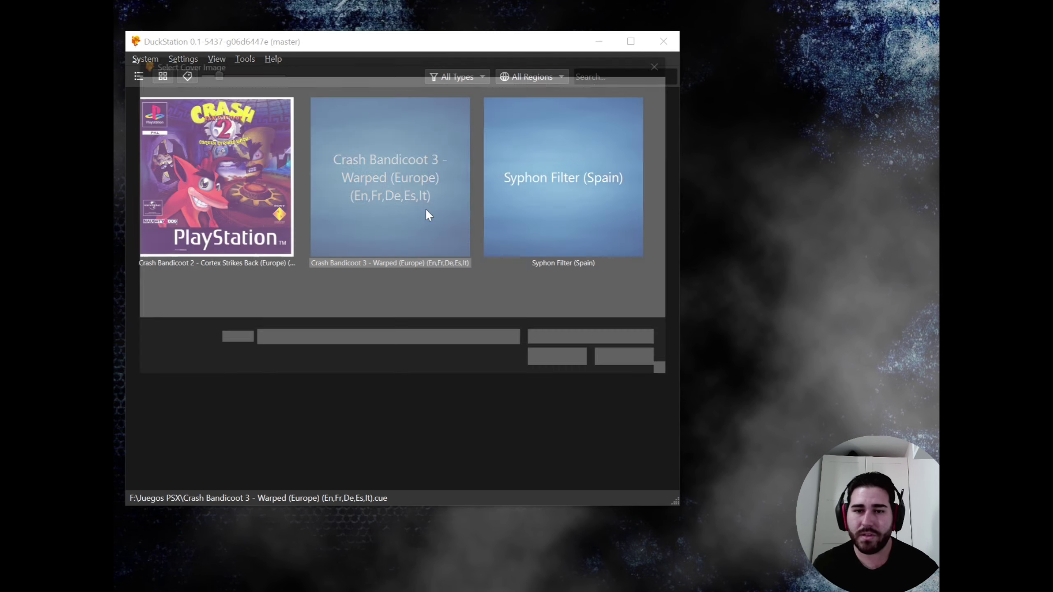
pyautogui.click(396, 182)
pyautogui.click(555, 365)
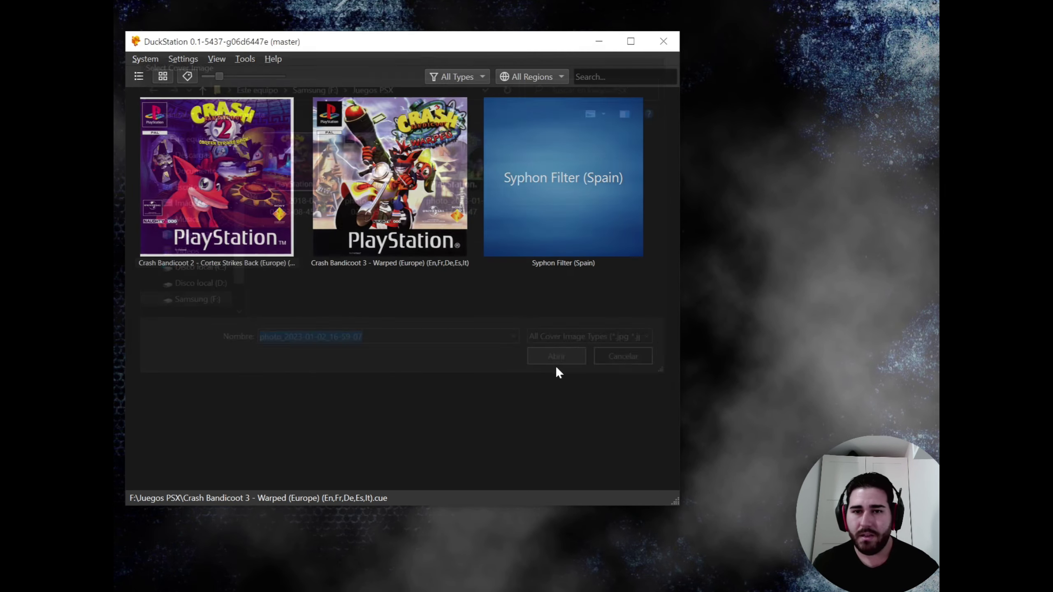
# Step: Set photo_2023-01-02_17-11-47 as the cover image of Syphon Filter (Spain)
pyautogui.rightClick(542, 171)
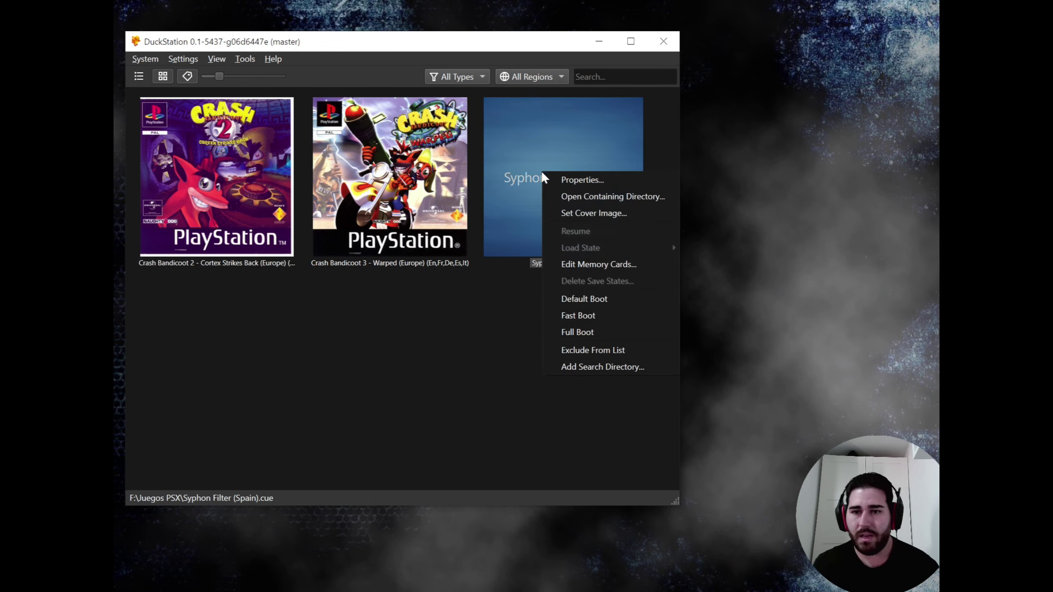
pyautogui.click(578, 214)
pyautogui.click(477, 181)
pyautogui.click(573, 368)
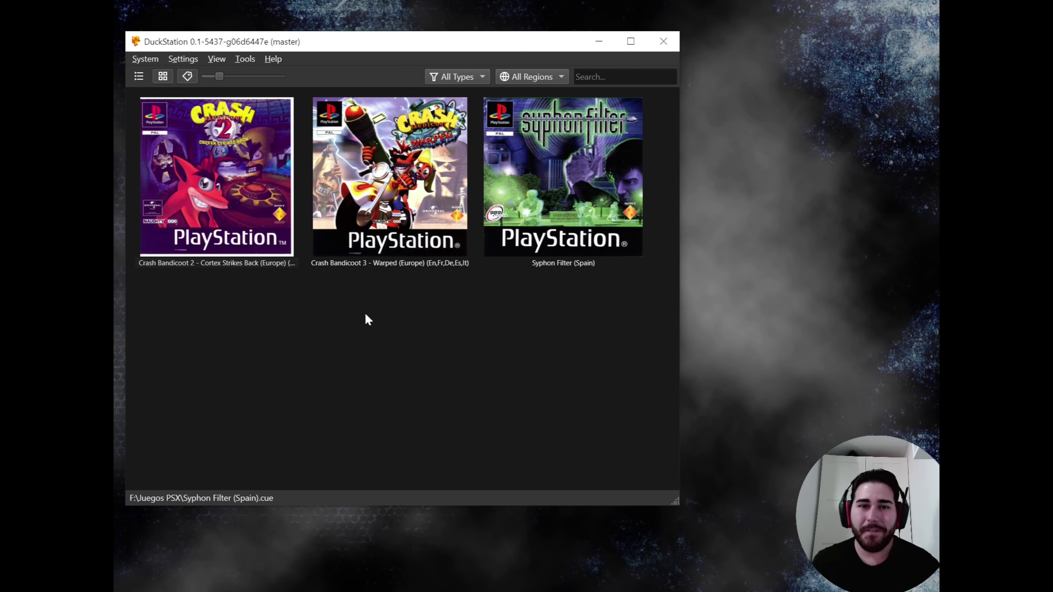
# Step: Review the controller types and the Analog Controller bindings of Controller Port 1, and close the controller settings
pyautogui.click(244, 59)
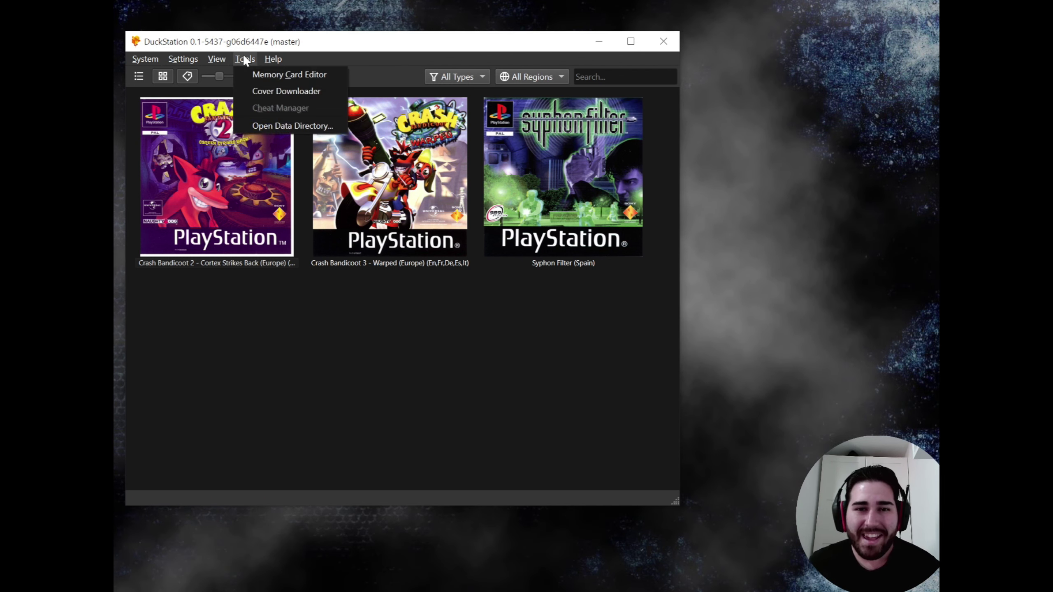
pyautogui.moveTo(188, 59)
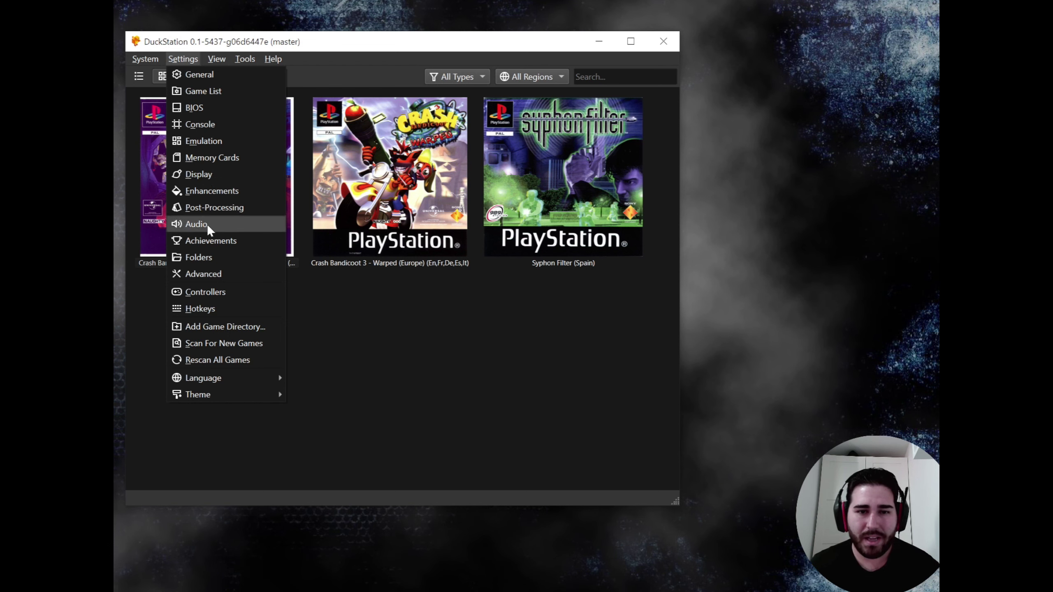
pyautogui.click(207, 295)
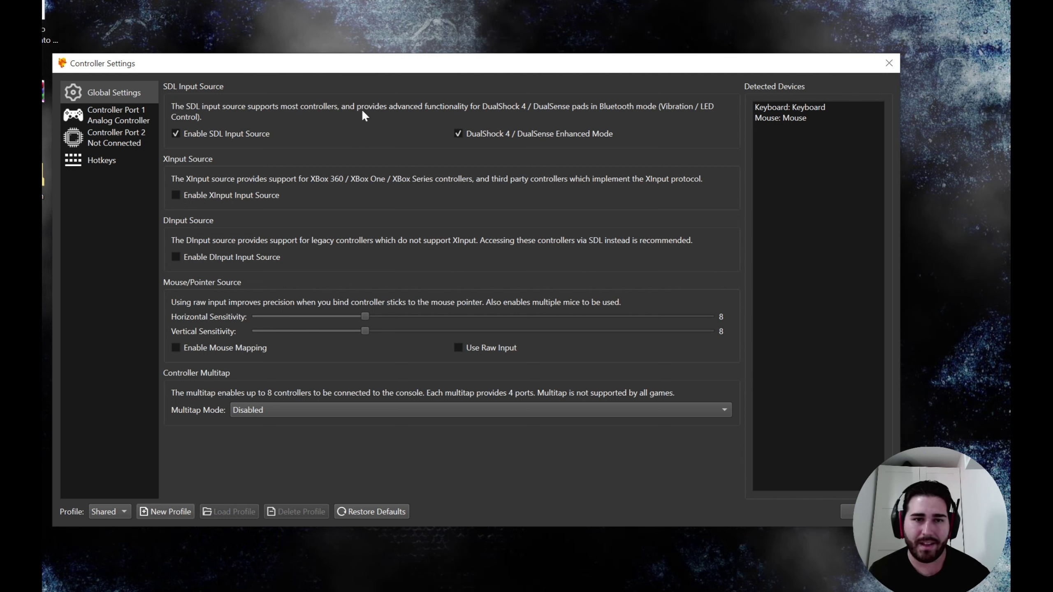
pyautogui.click(103, 117)
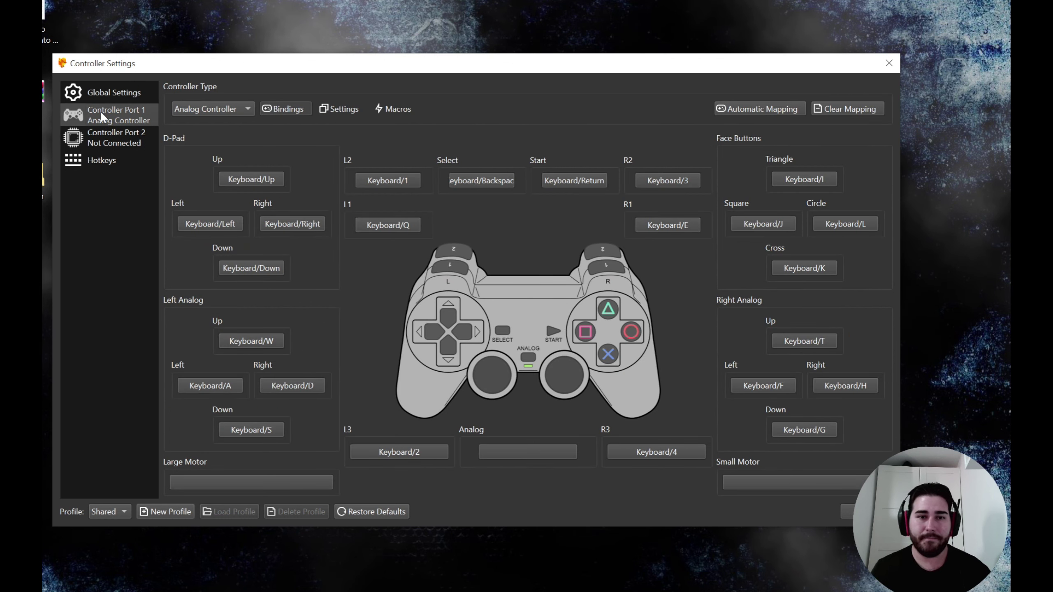
pyautogui.click(207, 109)
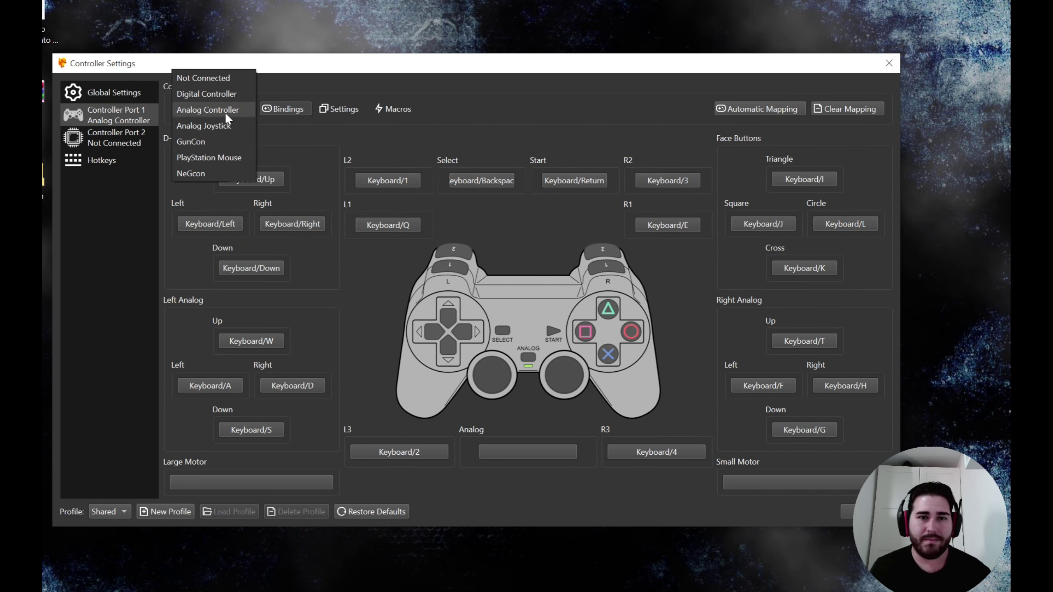
pyautogui.click(502, 93)
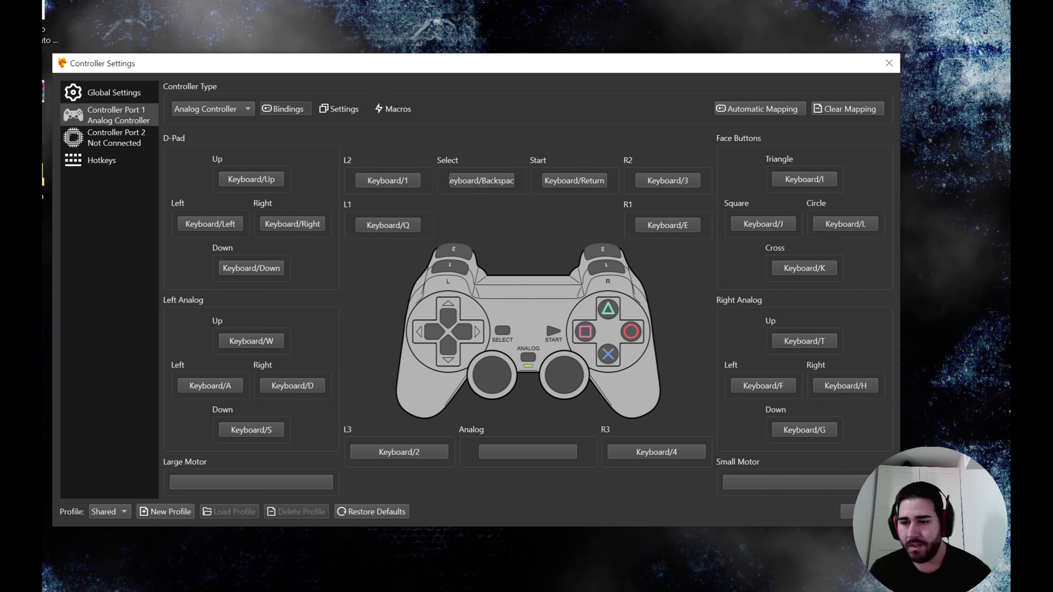
pyautogui.click(845, 511)
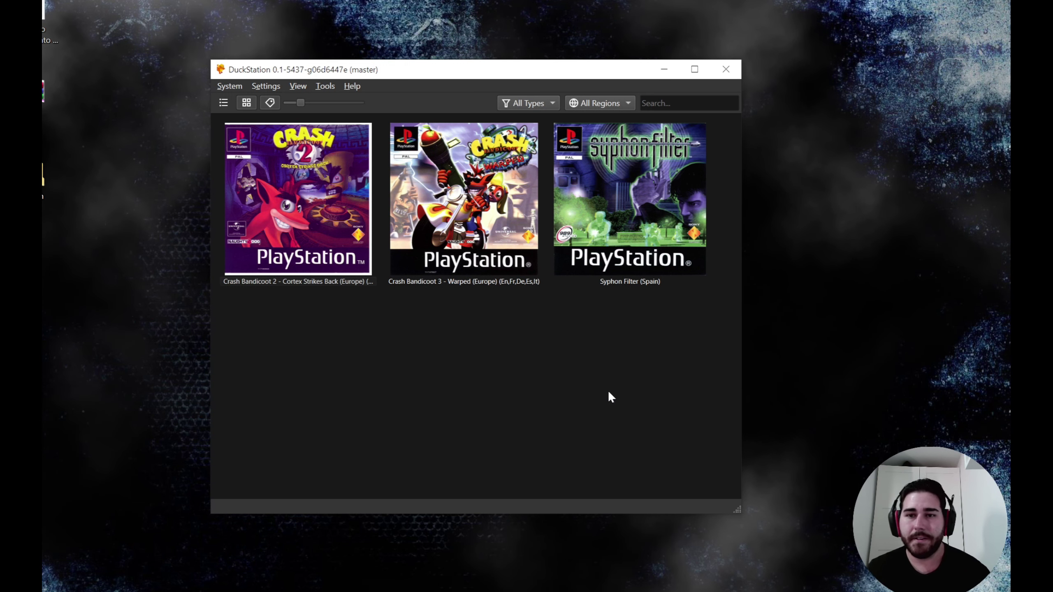
# Step: Launch Crash Bandicoot 2 - Cortex Strikes Back from the game list and let it boot to the title screen
pyautogui.doubleClick(299, 192)
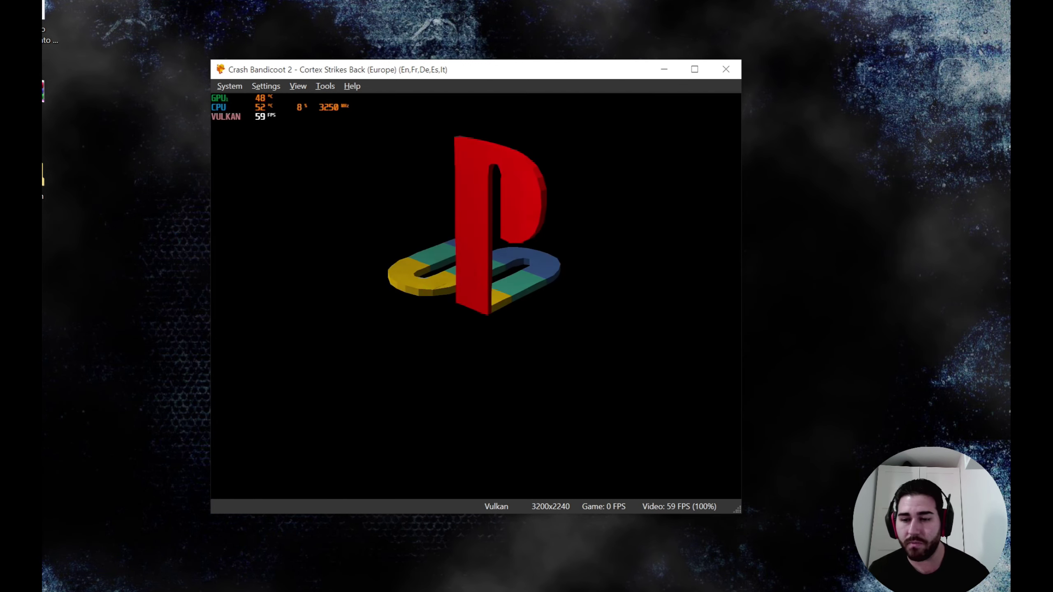
pyautogui.click(831, 591)
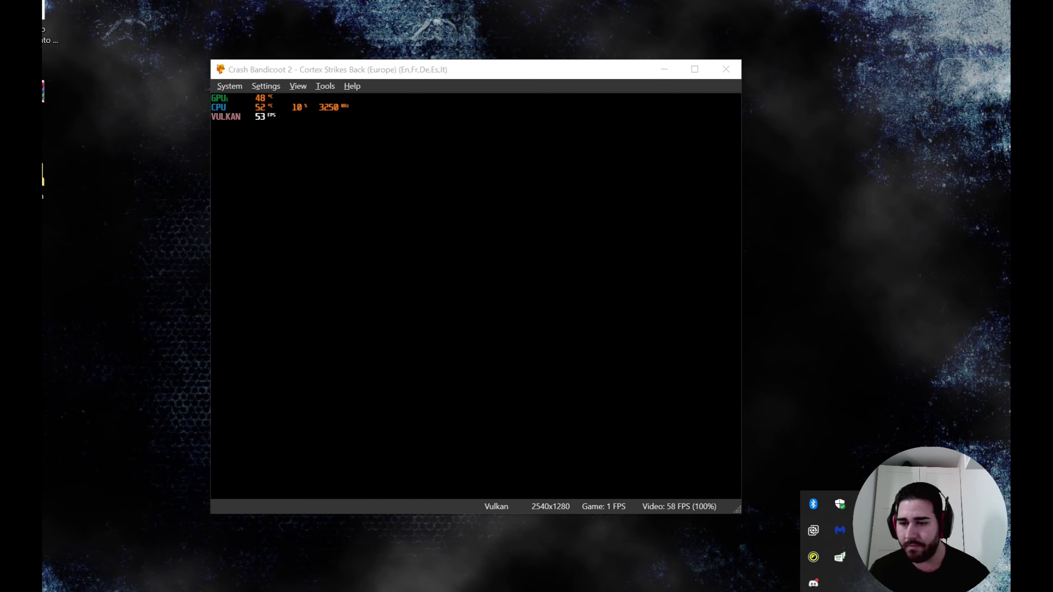
pyautogui.click(826, 307)
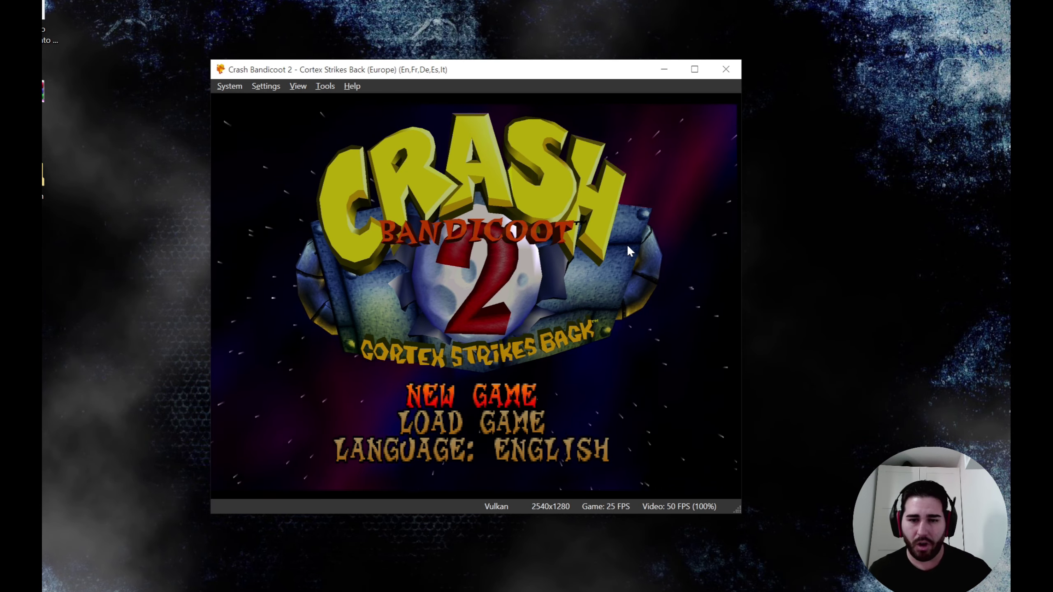
# Step: Change the game language to Español on the title screen and start a new game
pyautogui.press('Up')
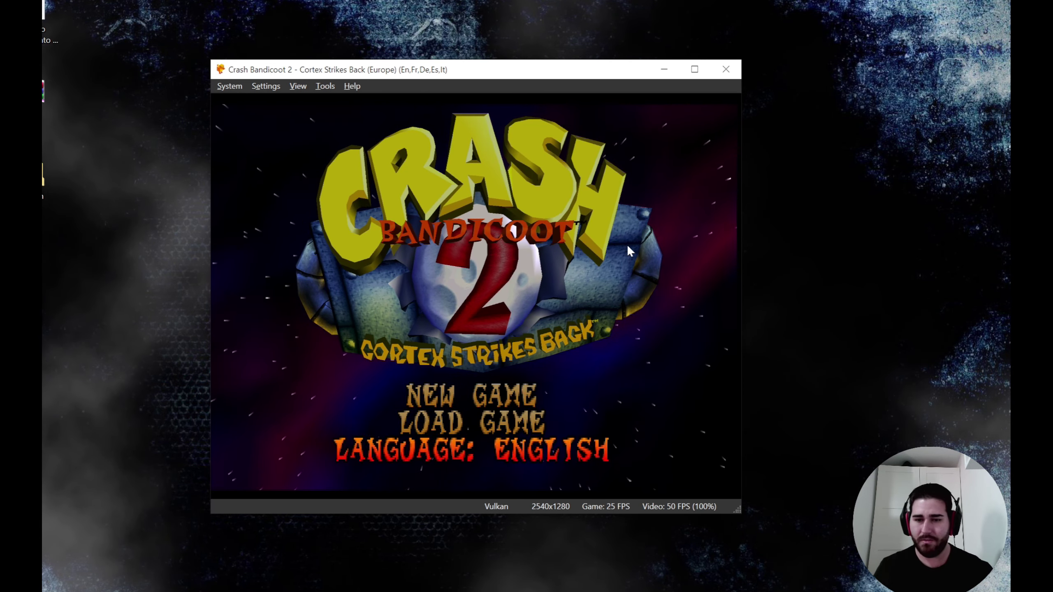
pyautogui.press('Right')
pyautogui.press('Right')
pyautogui.press('Left')
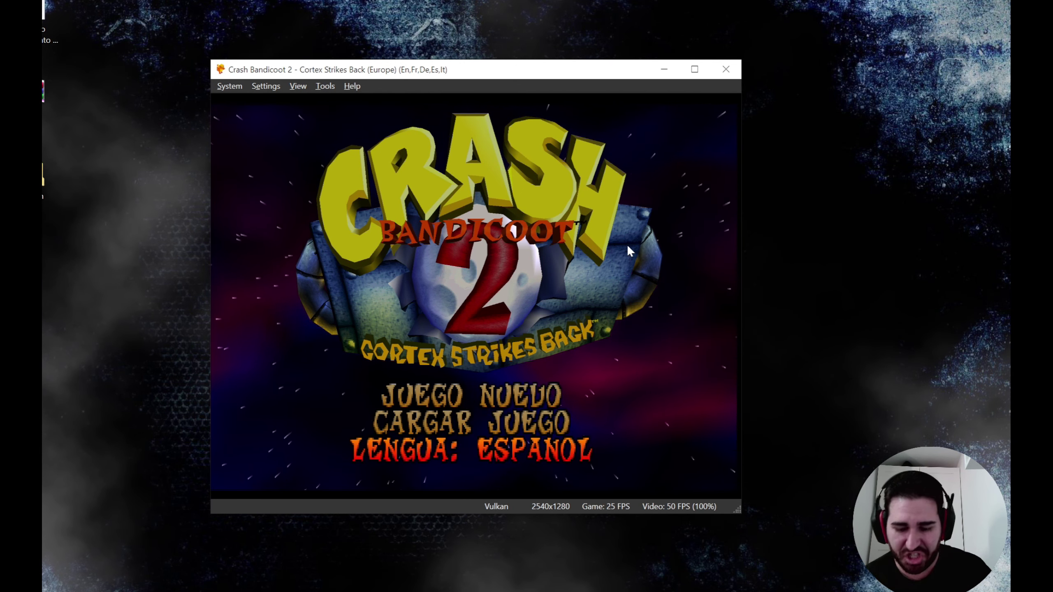
pyautogui.press('Up')
pyautogui.press('Up')
pyautogui.press('Return')
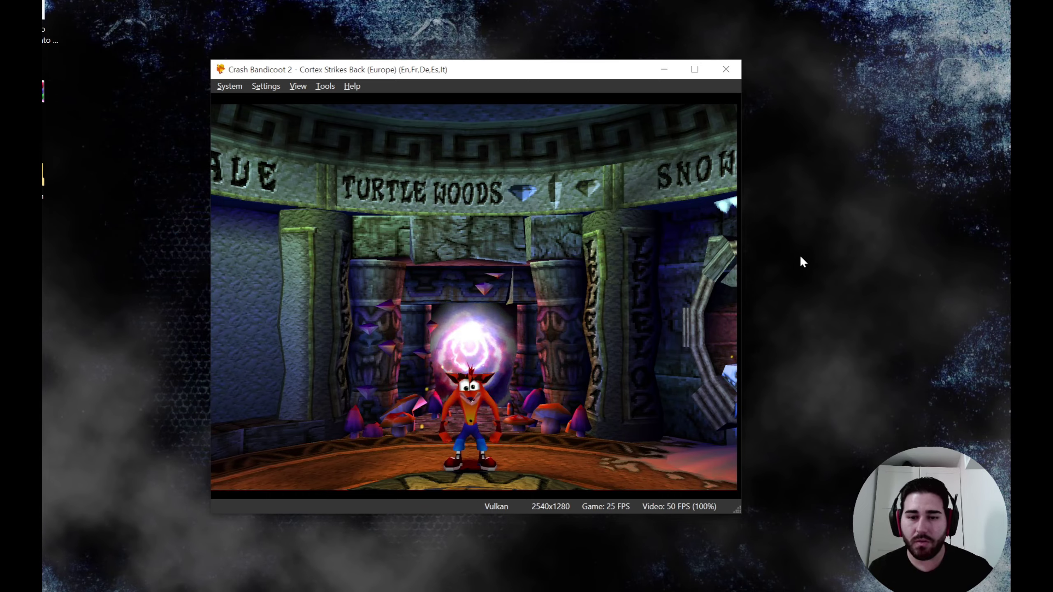
# Step: Turn Crash around in the warp room and enter the Turtle Woods portal
pyautogui.press('Right')
pyautogui.press('Left')
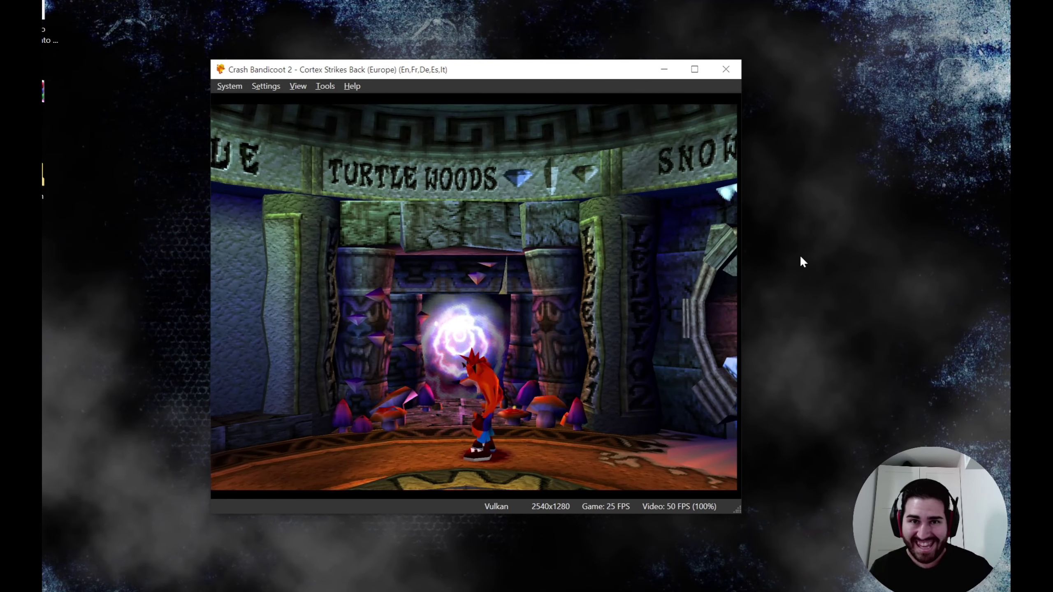
pyautogui.press('Up')
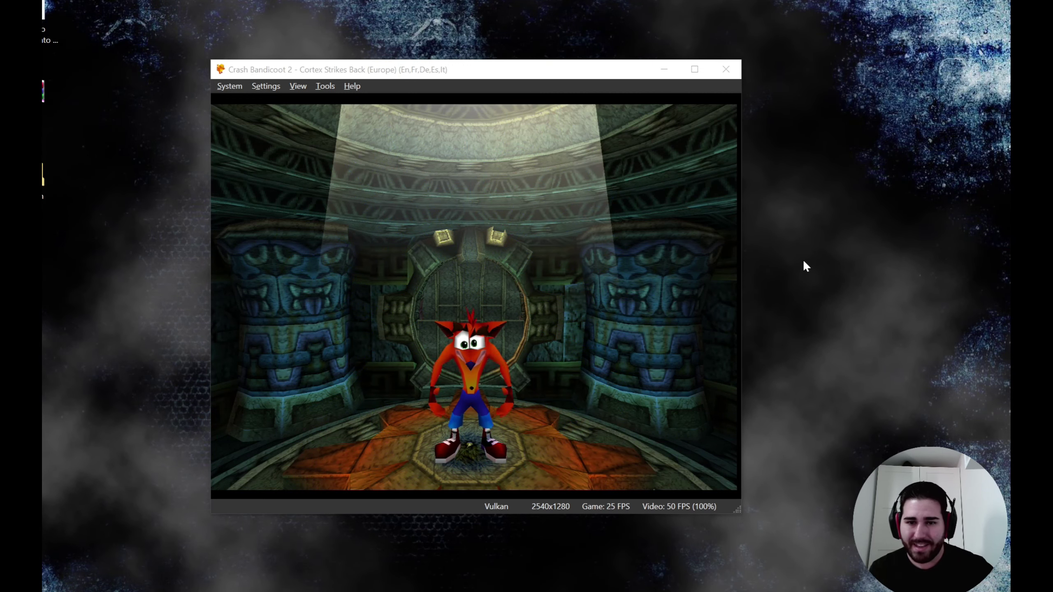
# Step: Run Crash forward along the forest path in Turtle Woods, past the question-mark crate, to test the emulation
pyautogui.click(579, 267)
pyautogui.press('w')
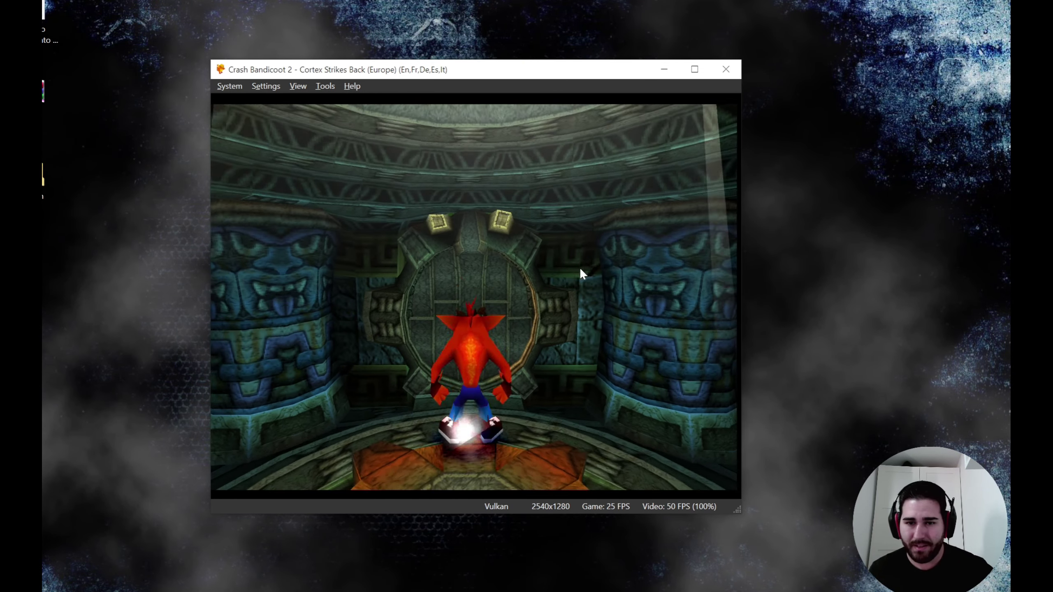
pyautogui.press('w')
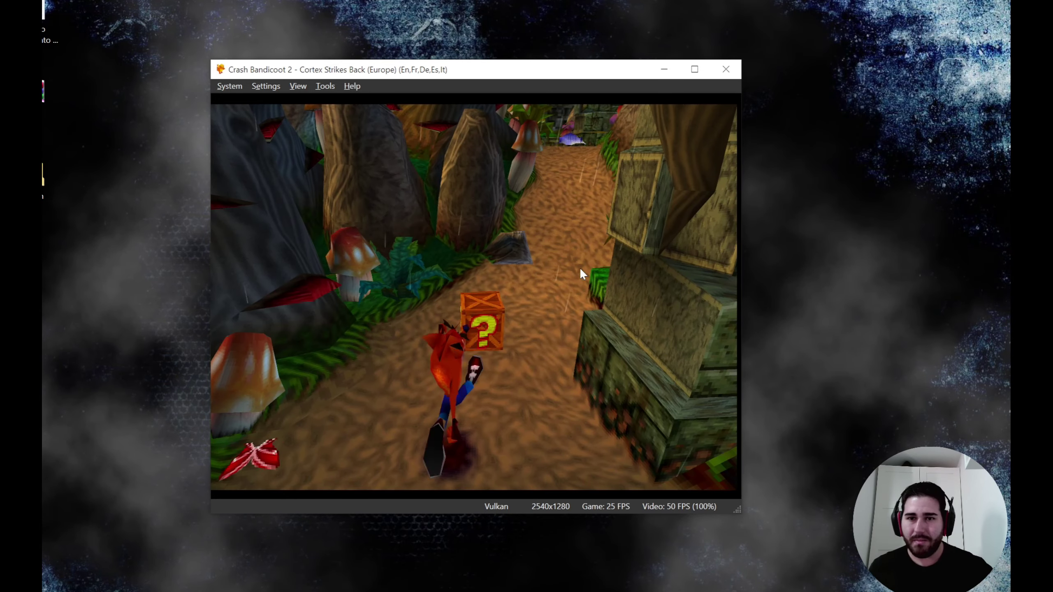
pyautogui.press('w')
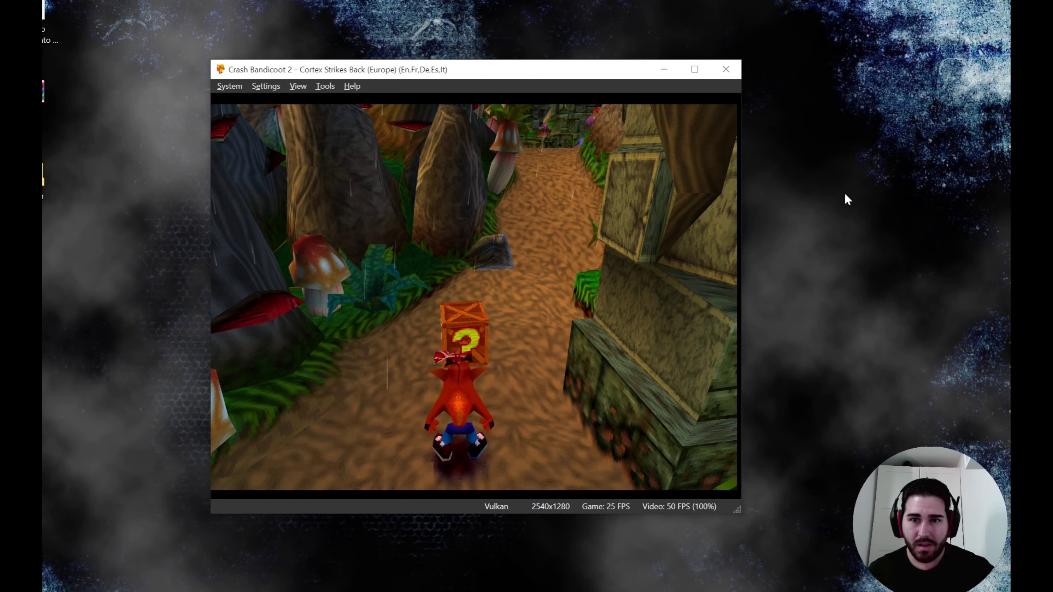
pyautogui.press('space')
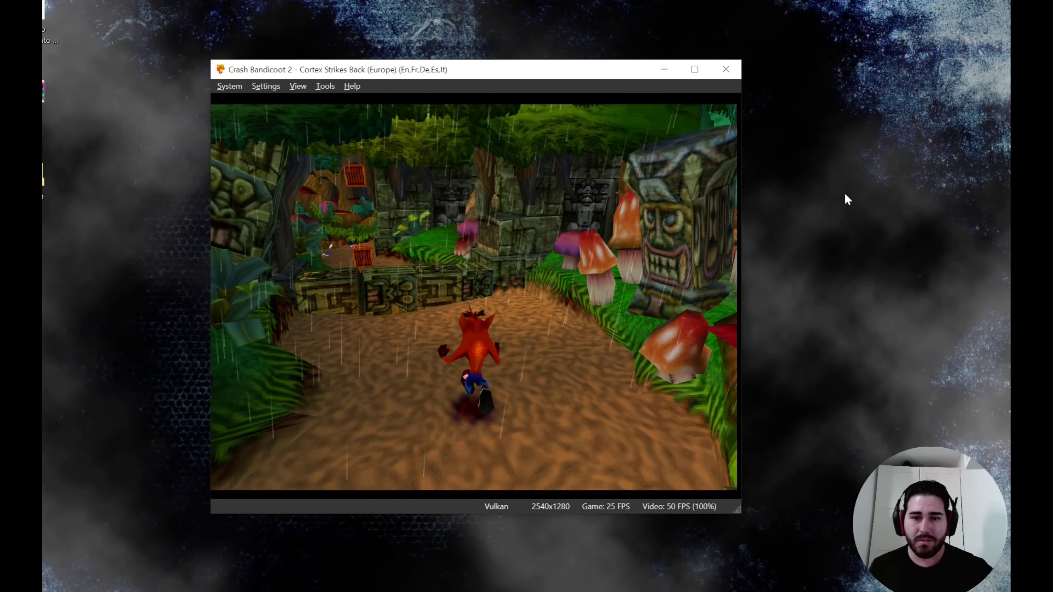
# Step: Open the emulator settings and arrange the settings window and the running game side by side
pyautogui.click(263, 85)
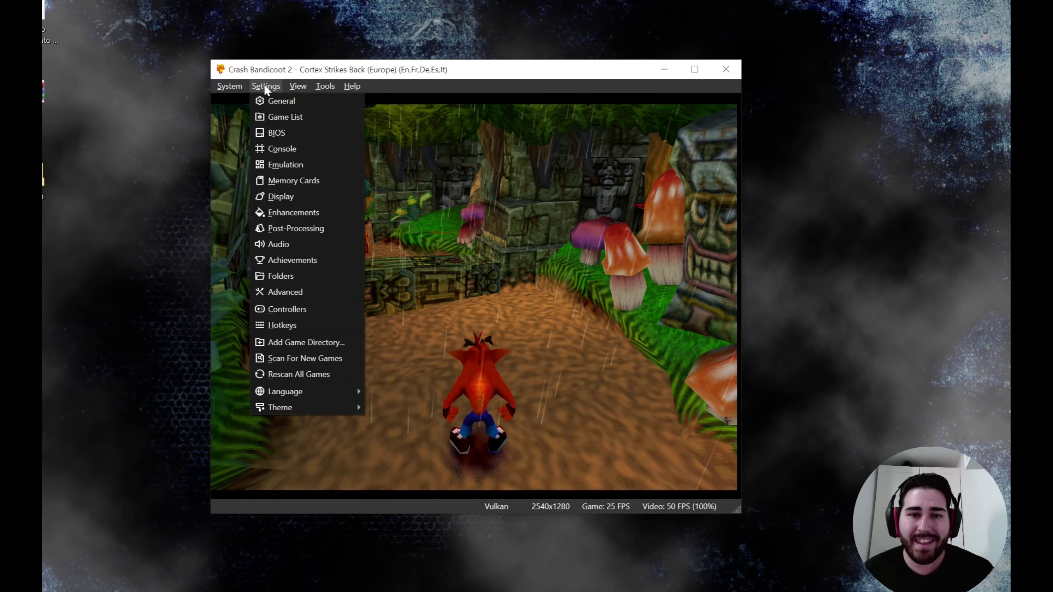
pyautogui.click(288, 106)
pyautogui.moveTo(392, 51); pyautogui.dragTo(5, 40)
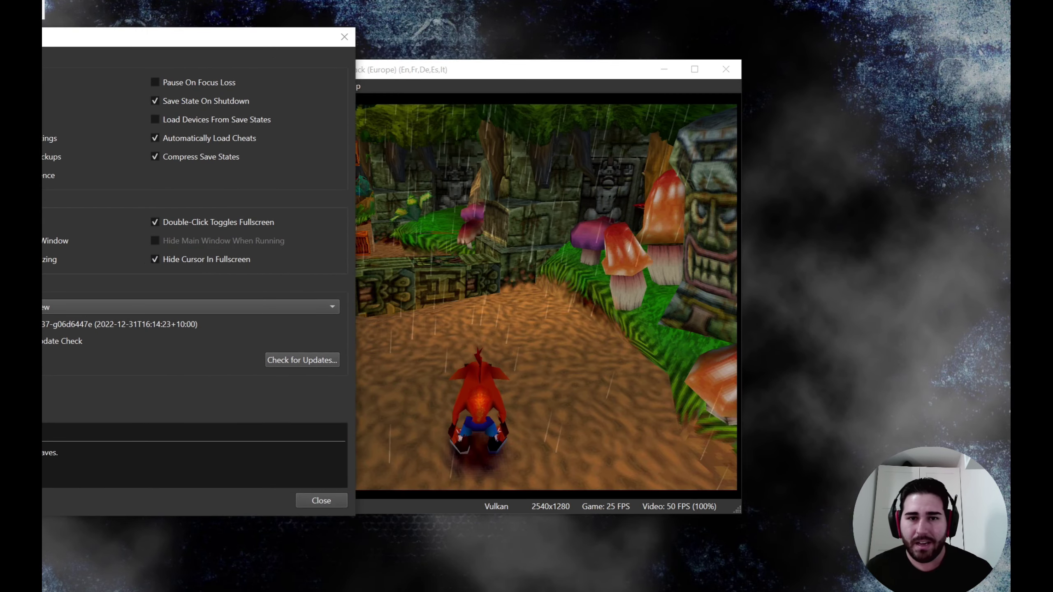
pyautogui.moveTo(435, 71); pyautogui.dragTo(605, 68)
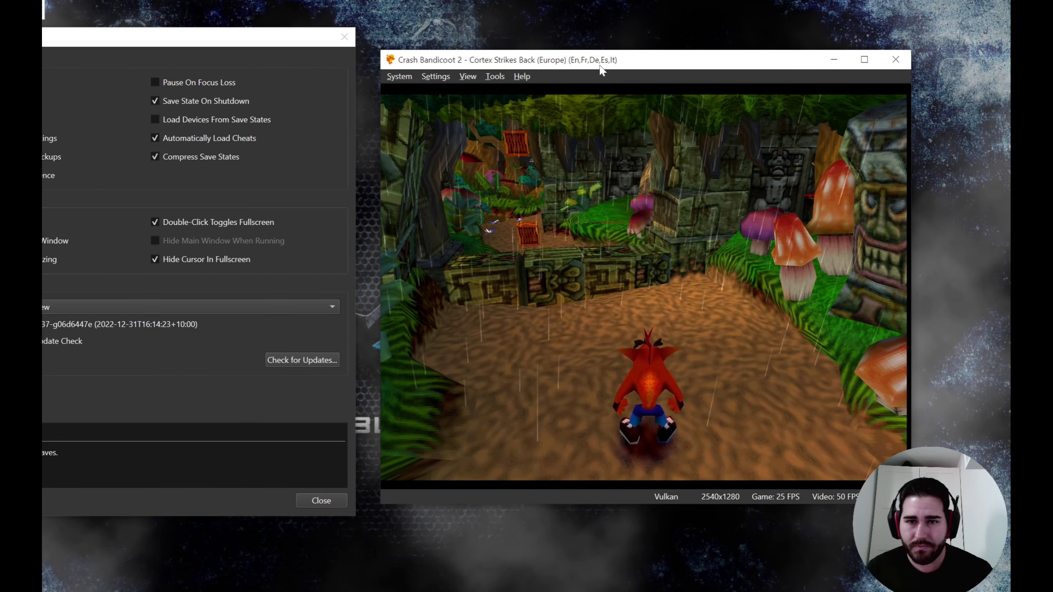
pyautogui.moveTo(6, 45); pyautogui.dragTo(66, 48)
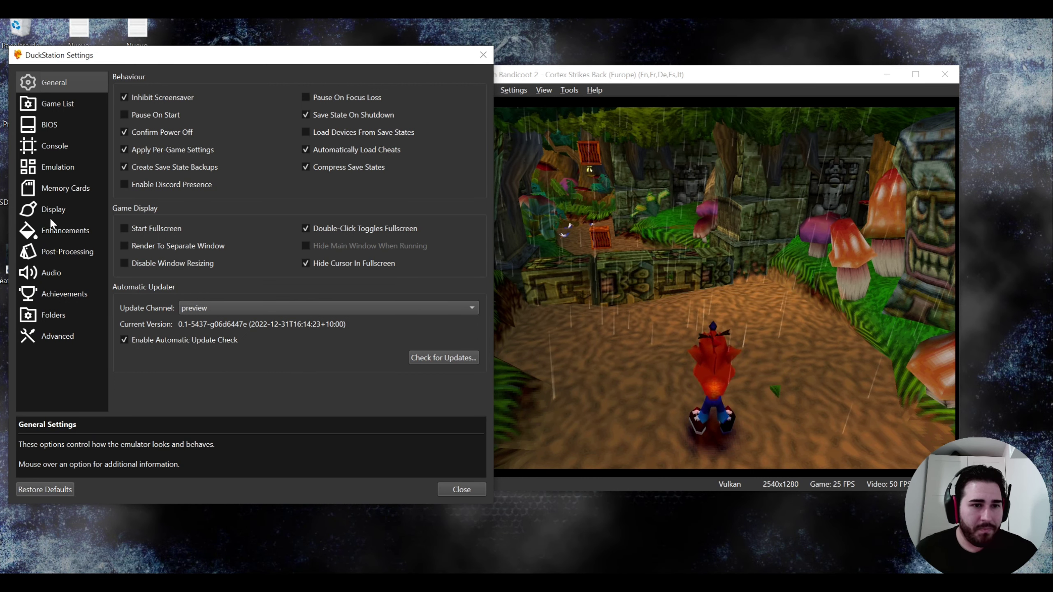
# Step: Add the Cccalibrator shader to the post-processing chain
pyautogui.click(58, 253)
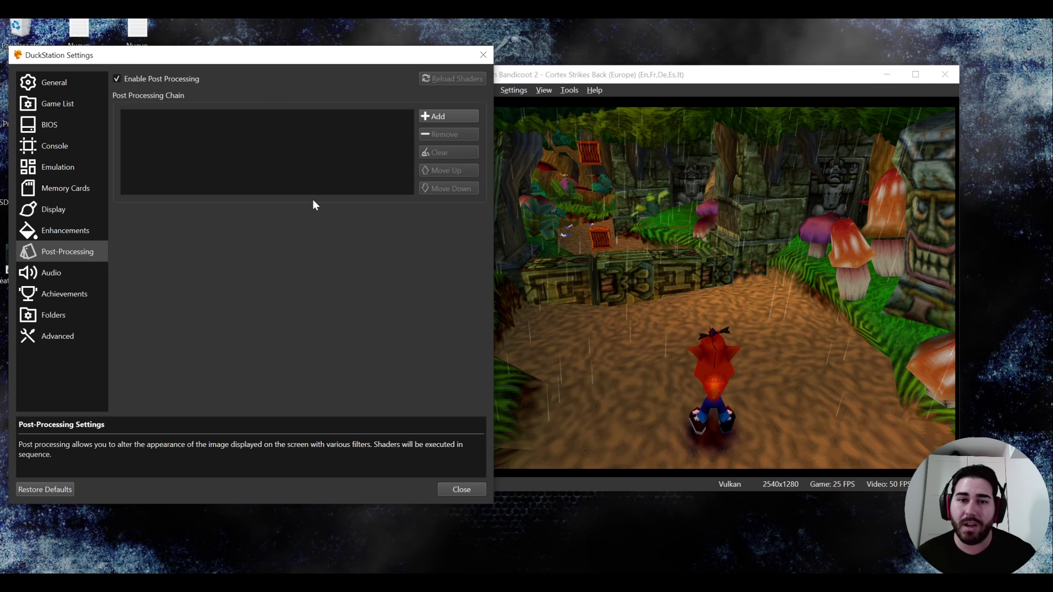
pyautogui.click(438, 113)
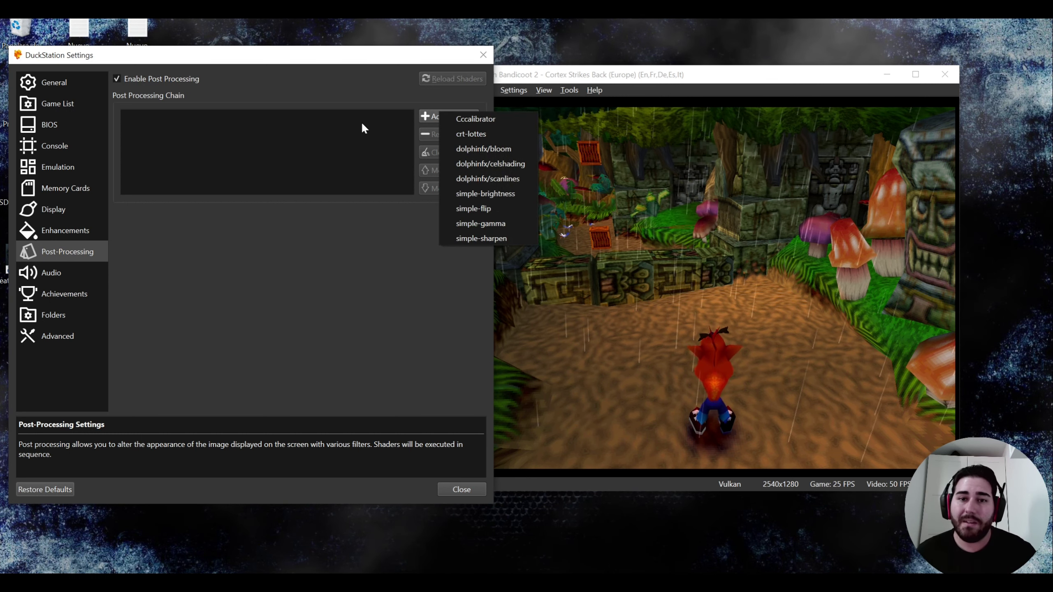
pyautogui.click(473, 119)
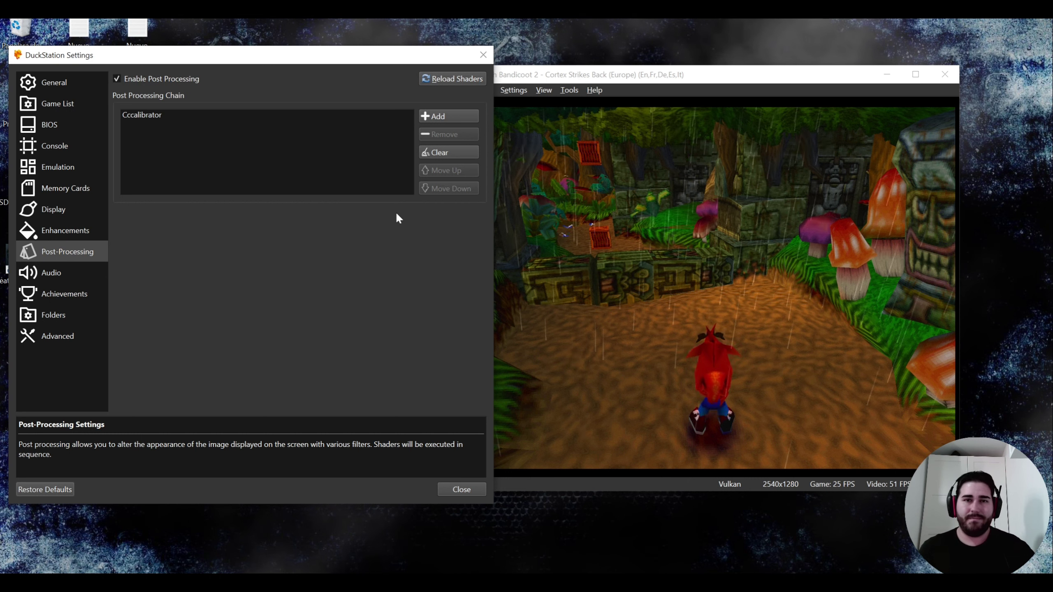
# Step: Toggle post-processing off and on to compare the game image with and without the Cccalibrator shader
pyautogui.click(117, 79)
pyautogui.click(117, 79)
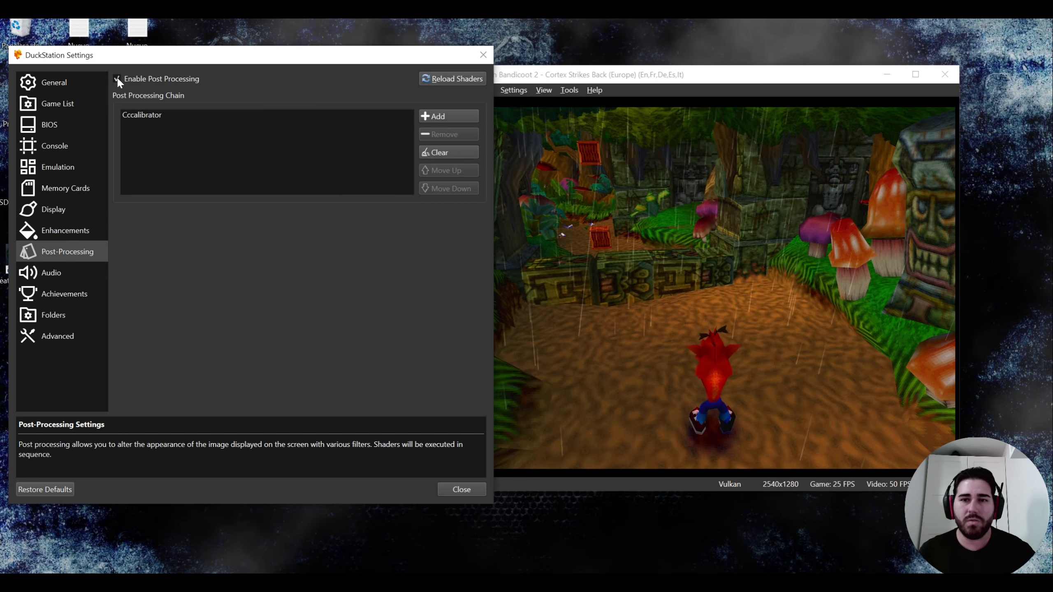
pyautogui.click(117, 79)
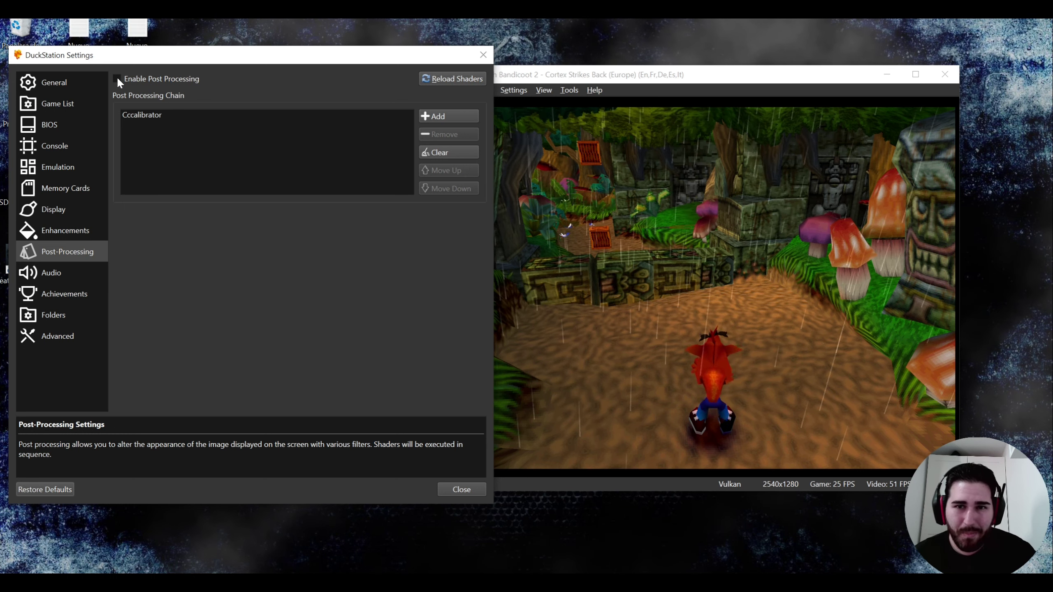
pyautogui.click(117, 80)
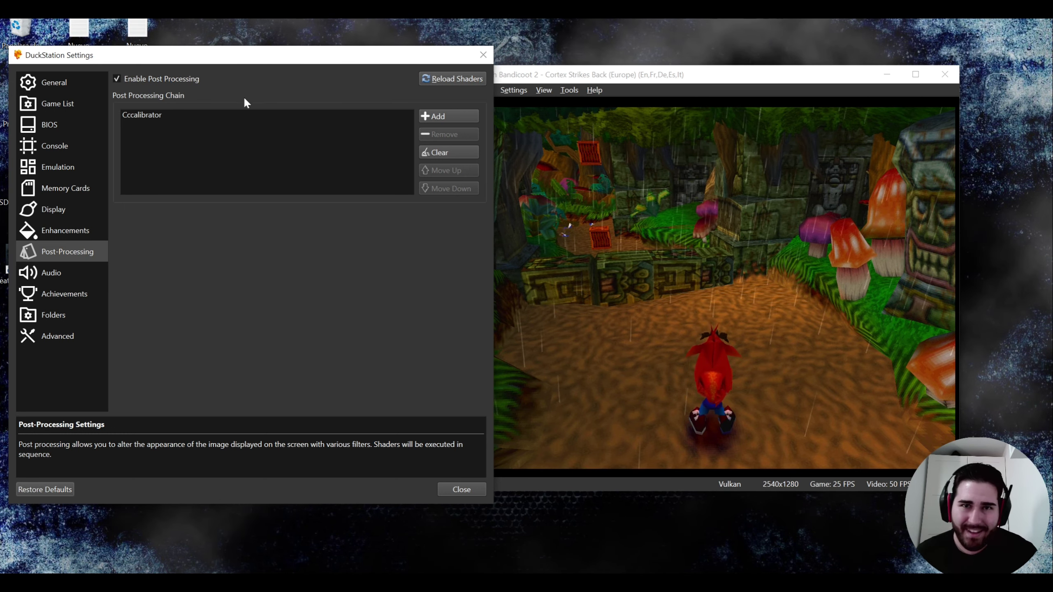
# Step: Try the crt-lottes shader on top of Cccalibrator and remove it from the post-processing chain
pyautogui.click(433, 118)
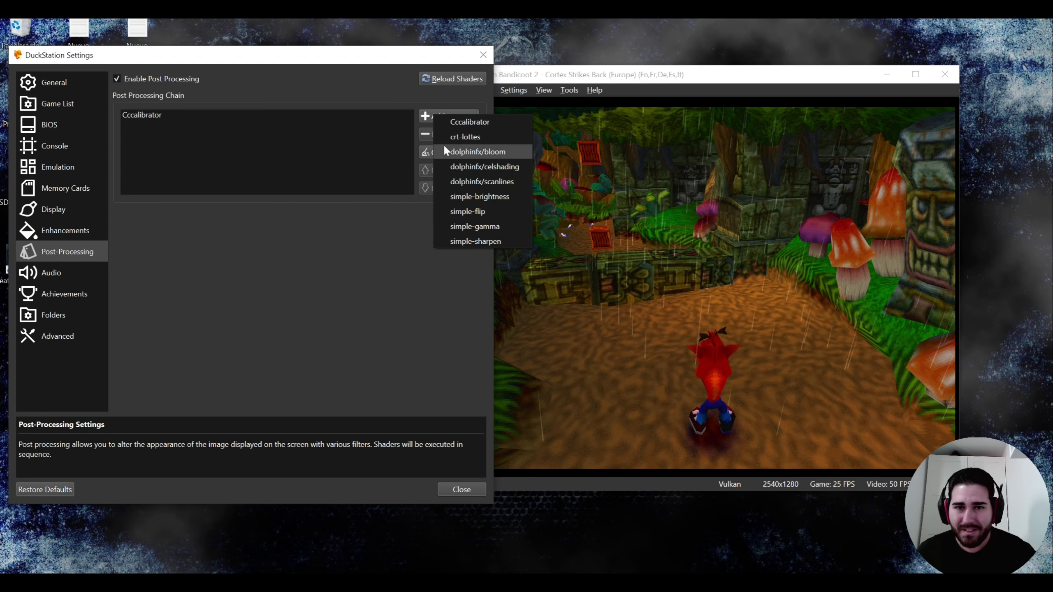
pyautogui.click(455, 140)
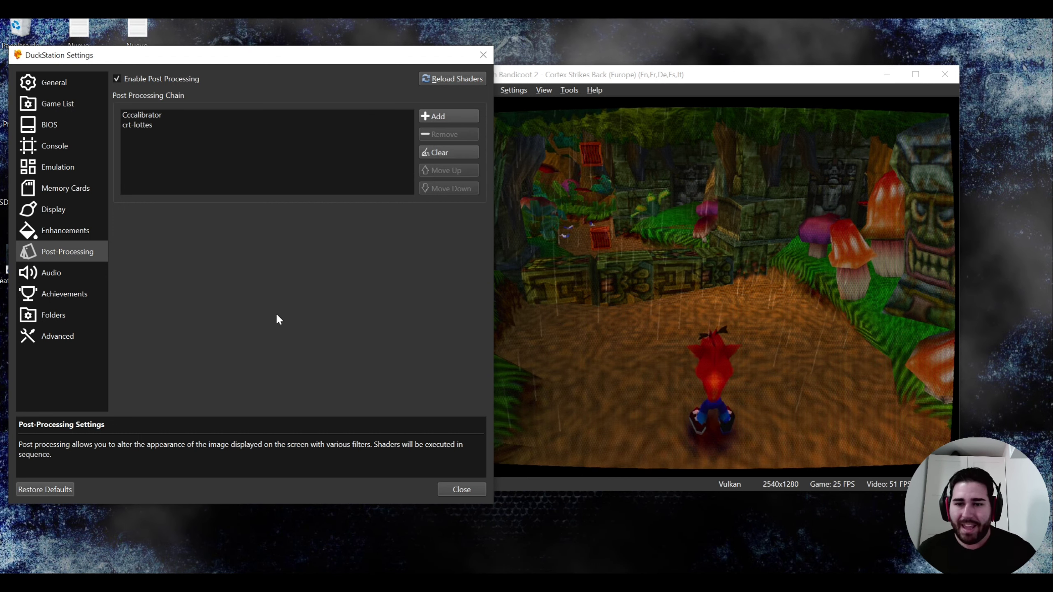
pyautogui.click(141, 127)
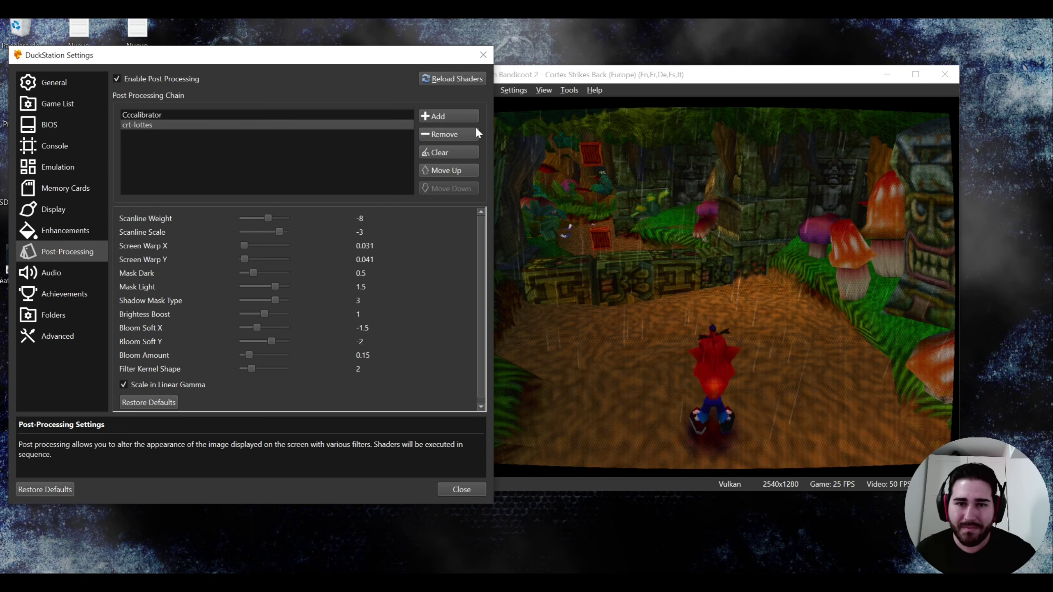
pyautogui.click(440, 134)
# Step: Add the dolphinfx/celshading shader to the post-processing chain and test it by running Crash further along the Turtle Woods path
pyautogui.click(431, 115)
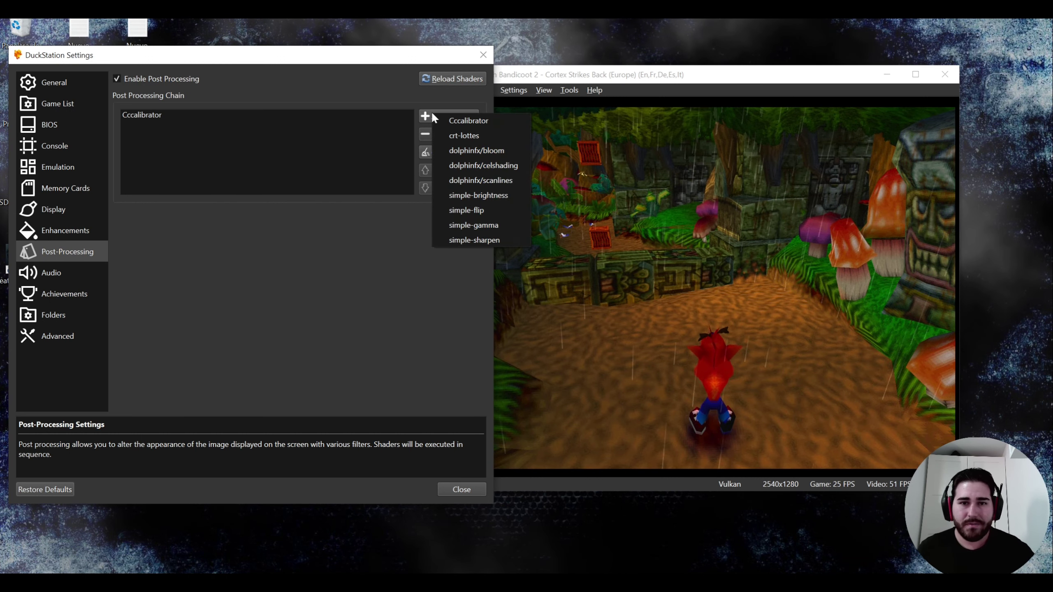
pyautogui.click(469, 164)
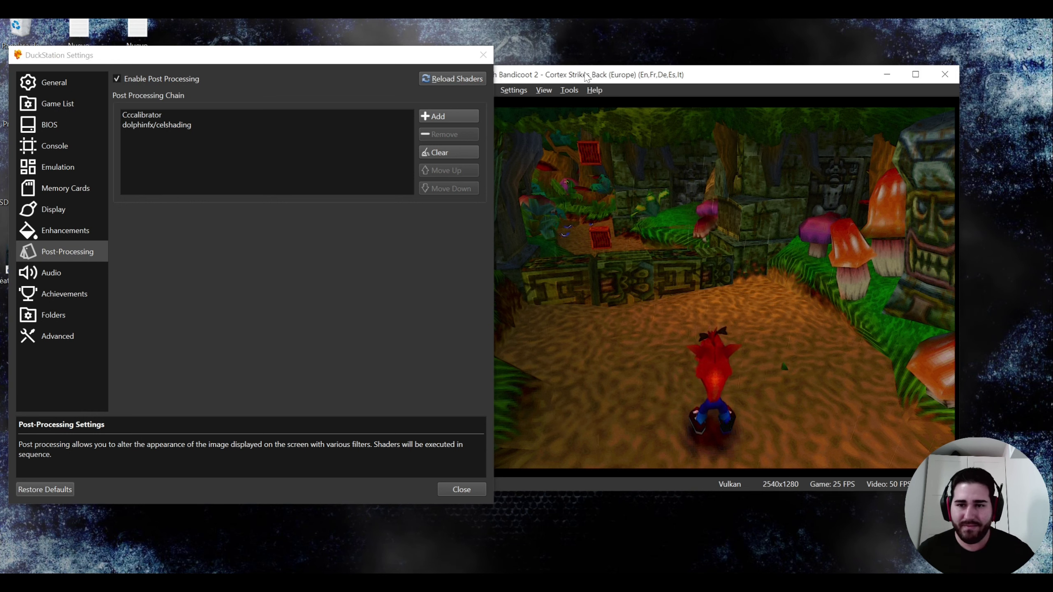
pyautogui.click(691, 270)
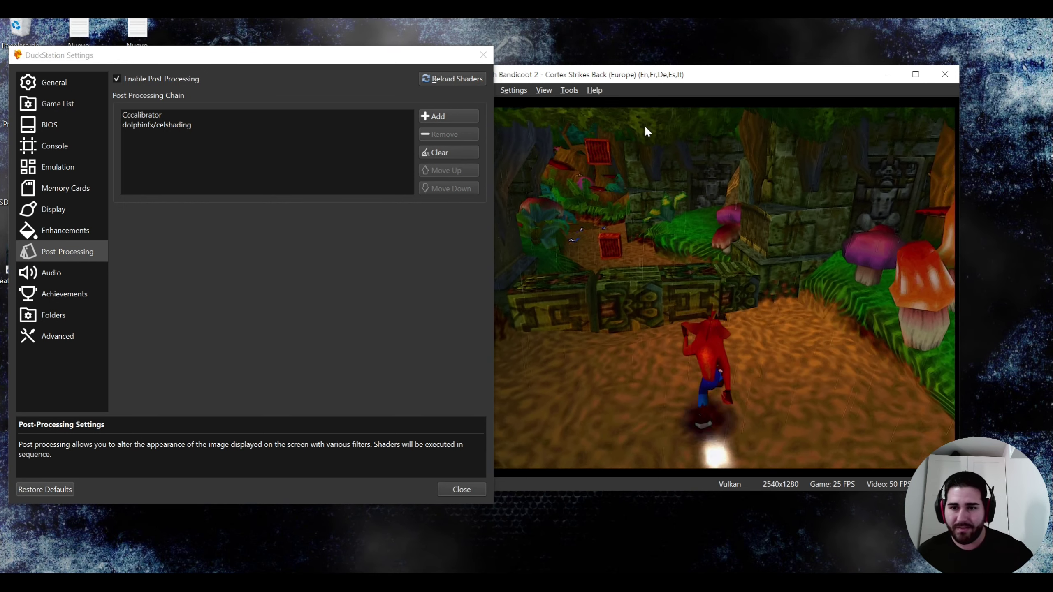
pyautogui.press('space')
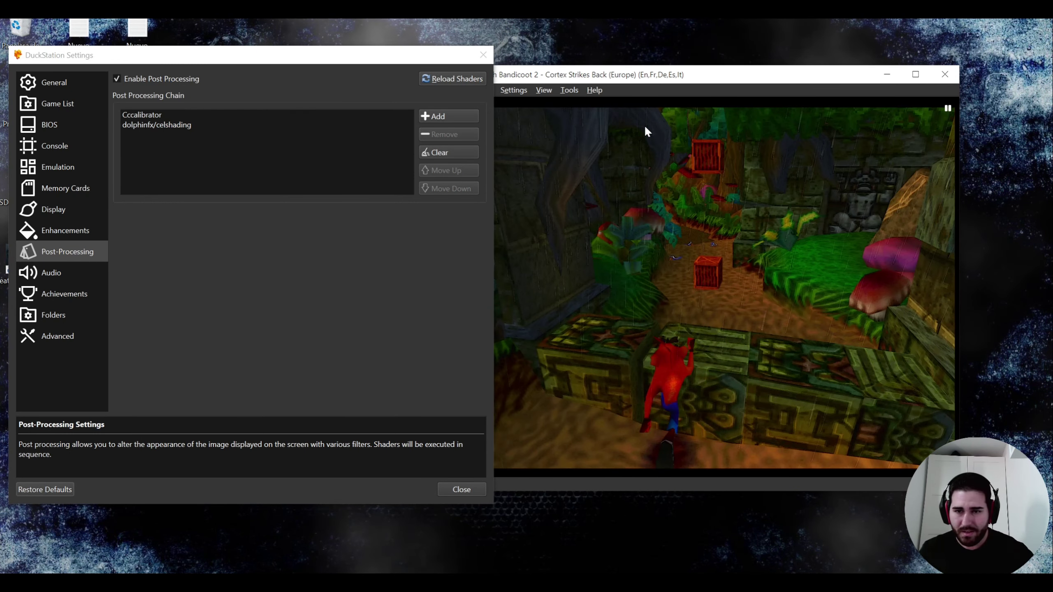
pyautogui.press('space')
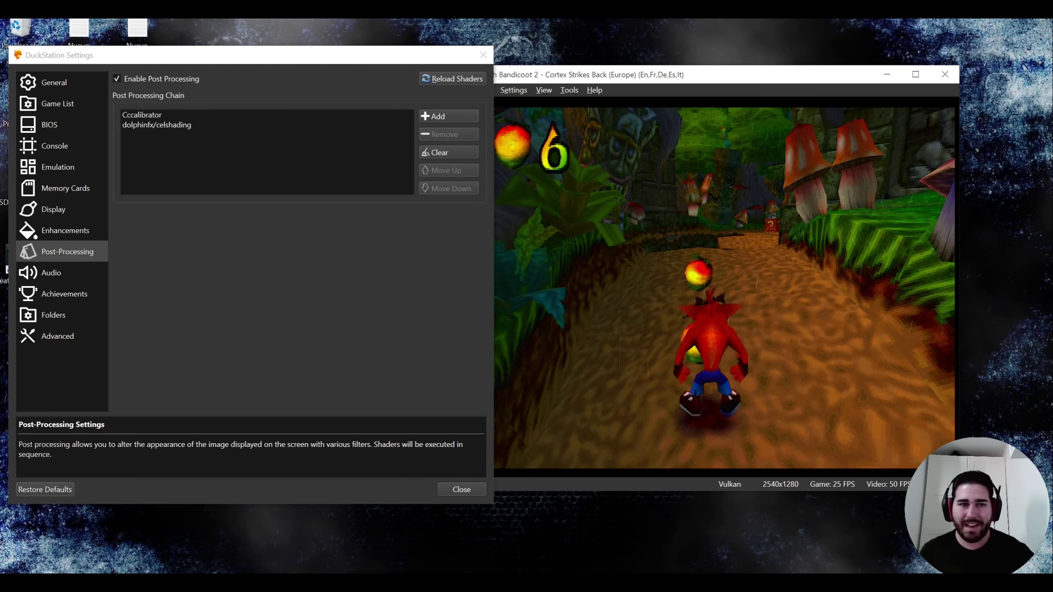
# Step: Switch post-processing off and on repeatedly to compare the image with the combined Cccalibrator and celshading shaders, leaving it enabled
pyautogui.click(121, 78)
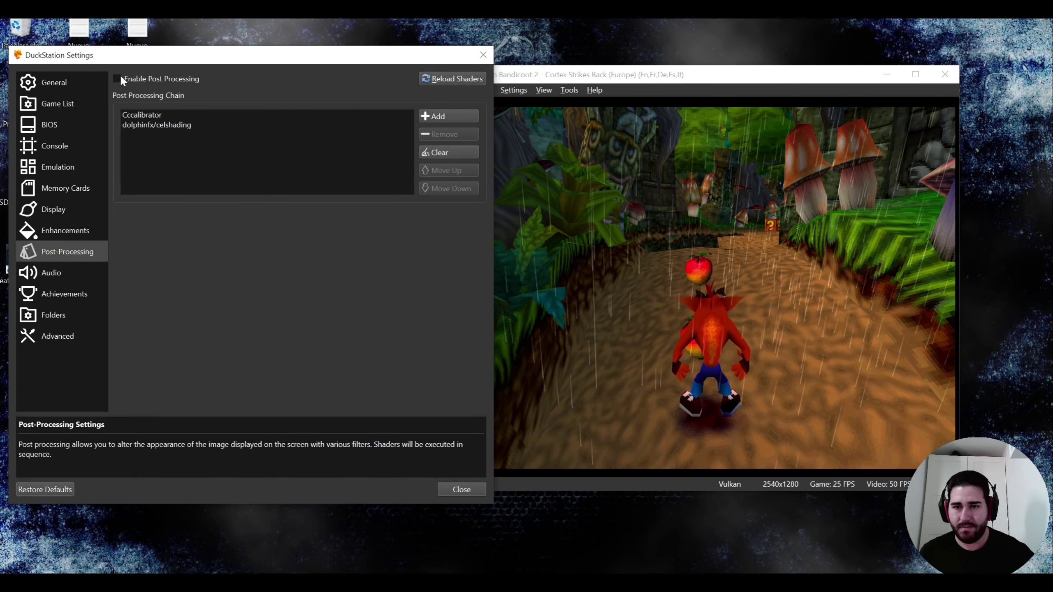
pyautogui.click(121, 78)
pyautogui.click(121, 78)
pyautogui.click(121, 78)
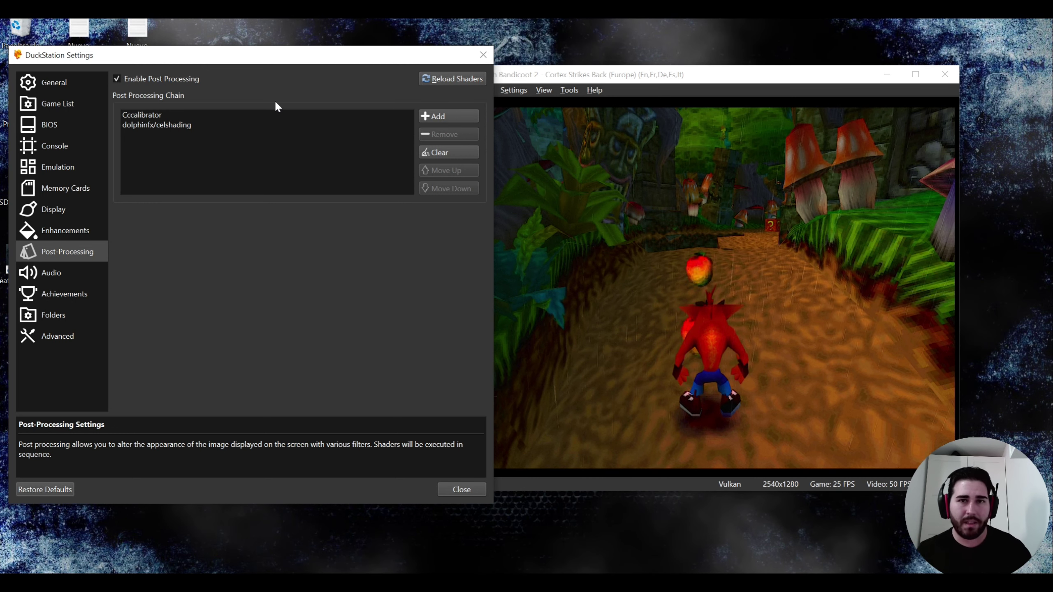
# Step: Close the settings, keeping the two chosen shaders, and move the game window towards the middle of the desktop
pyautogui.click(432, 116)
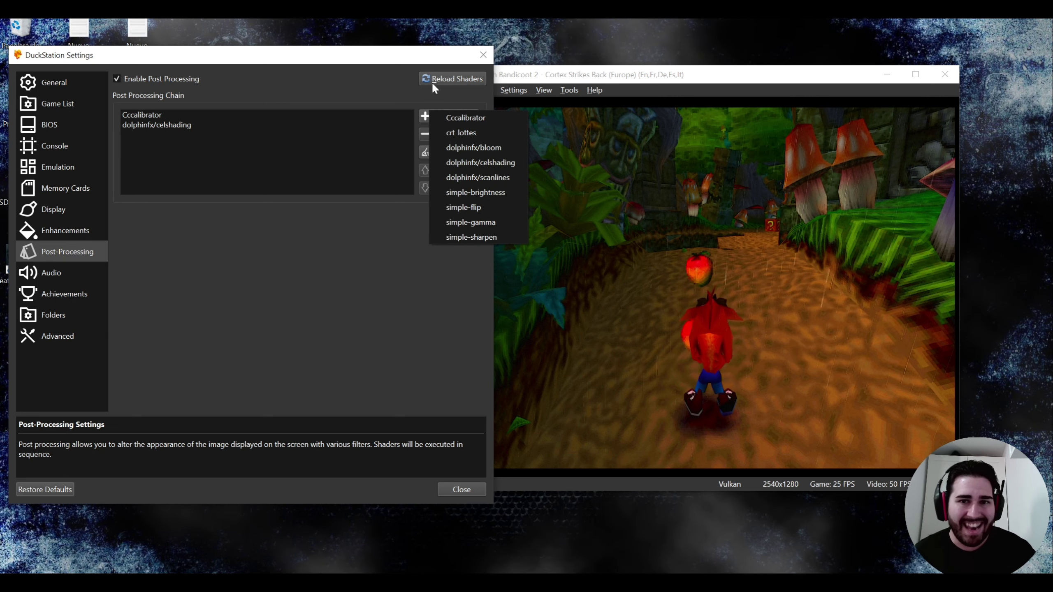
pyautogui.click(399, 91)
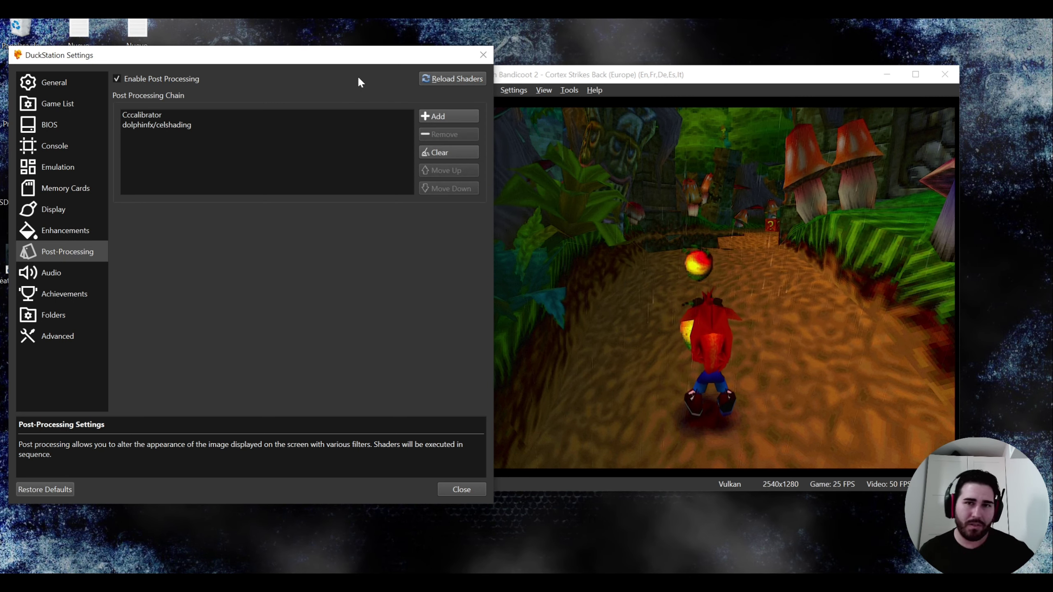
pyautogui.click(457, 490)
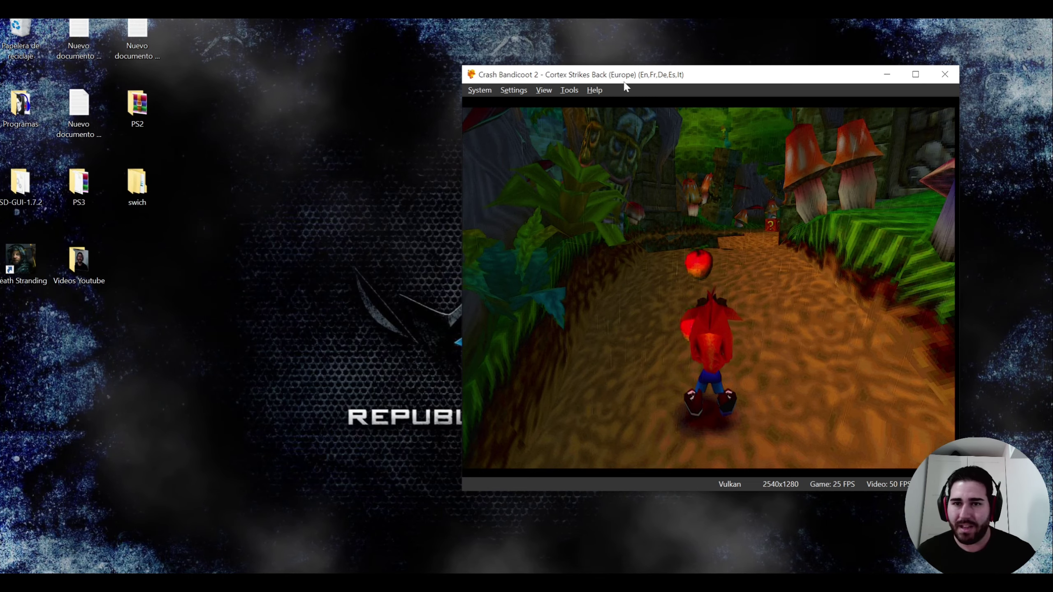
pyautogui.moveTo(625, 81); pyautogui.dragTo(478, 78)
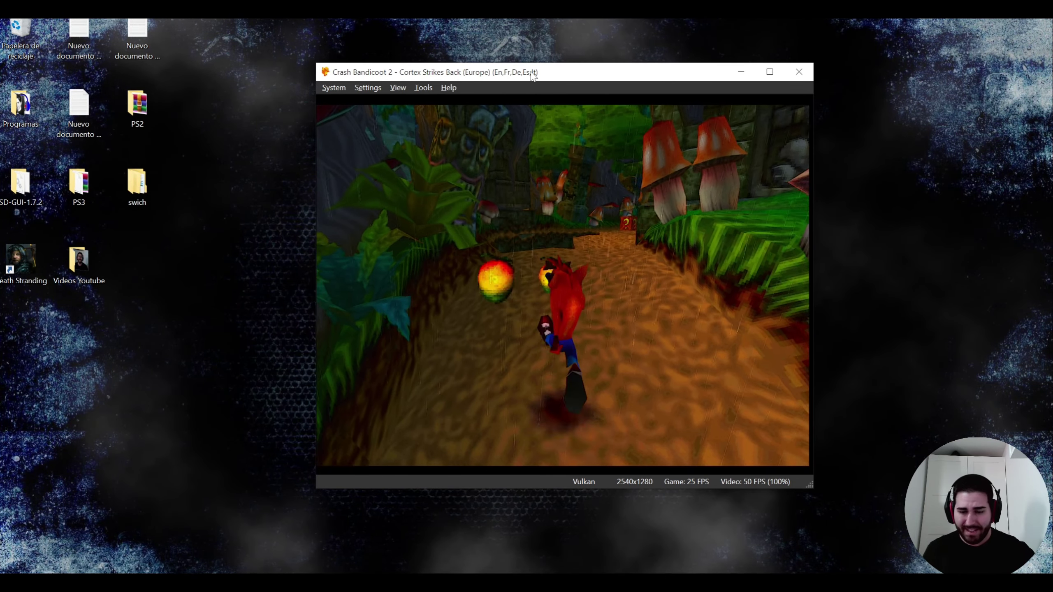